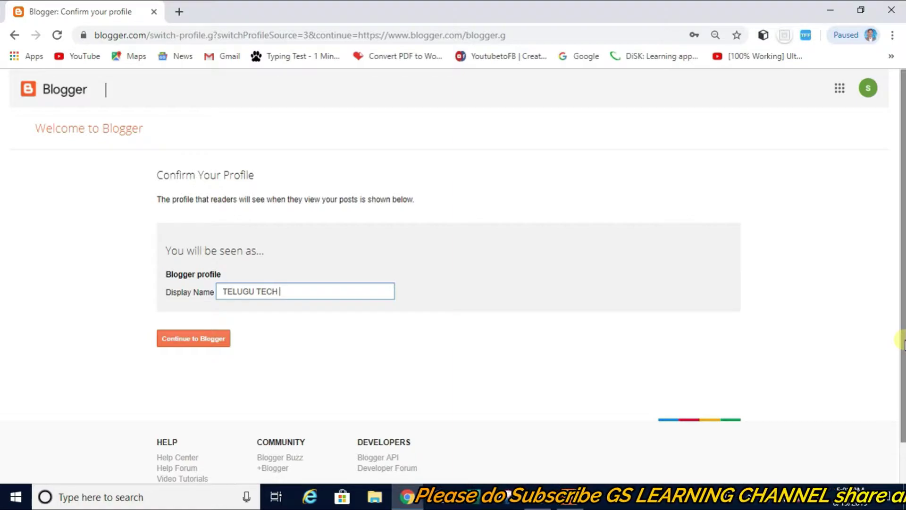
# Complete the Blogger profile's display name as TELUGU TECH UPDATE and dismiss the notices on the welcome page.
pyautogui.write('UPDATE')
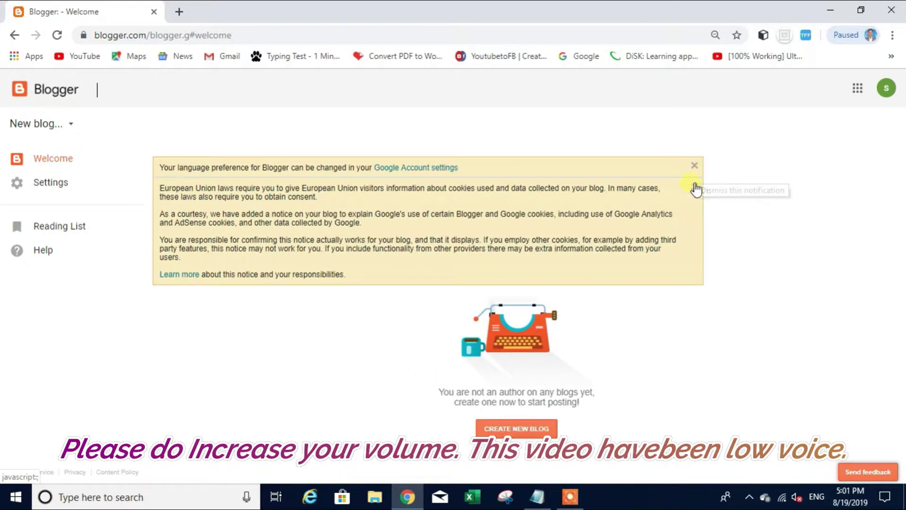
pyautogui.click(694, 166)
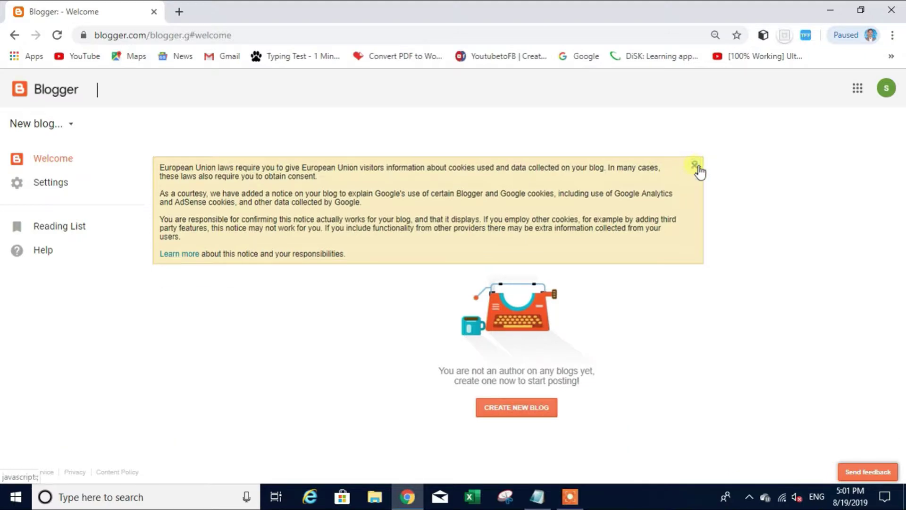
pyautogui.click(696, 167)
# Start creating a new blog and enter TELUGU TECH UPDATES as its title.
pyautogui.click(499, 289)
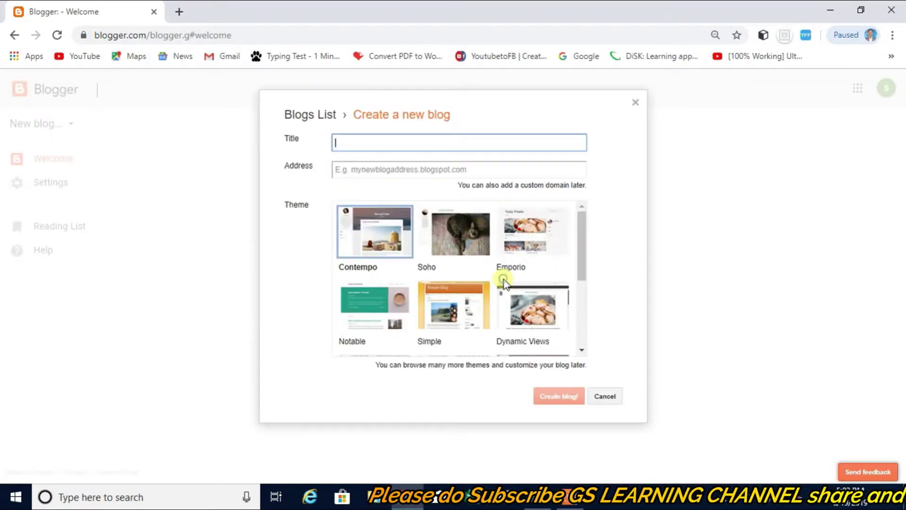
pyautogui.write('T')
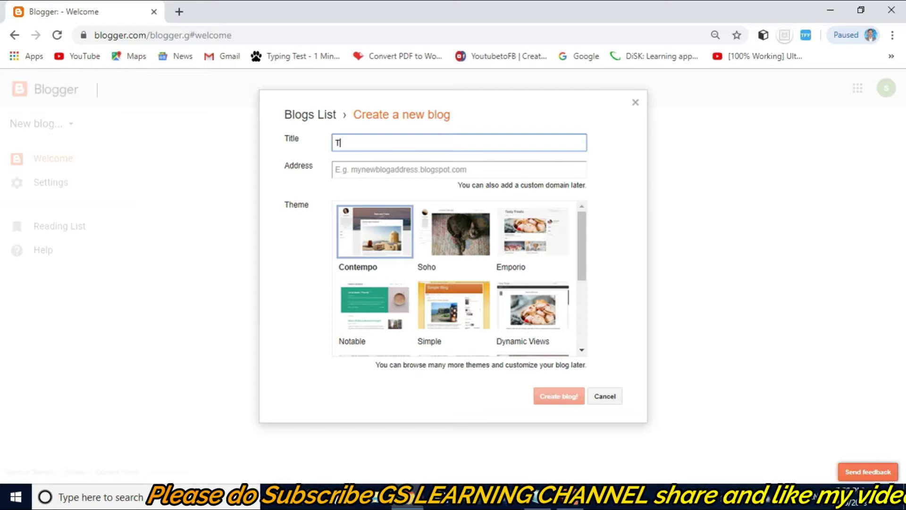
pyautogui.write('ELUGUTECH')
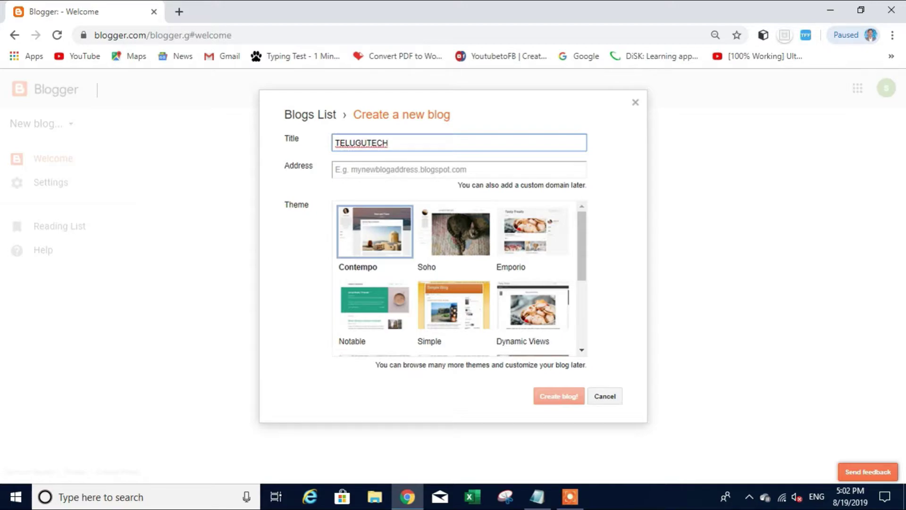
pyautogui.press('BackSpace')
pyautogui.press('BackSpace')
pyautogui.press('BackSpace')
pyautogui.press('BackSpace')
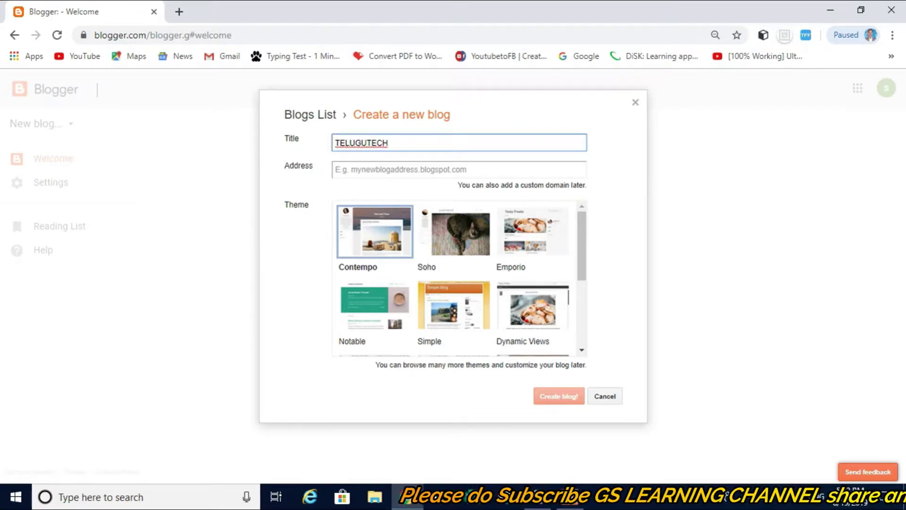
pyautogui.write('TECH ')
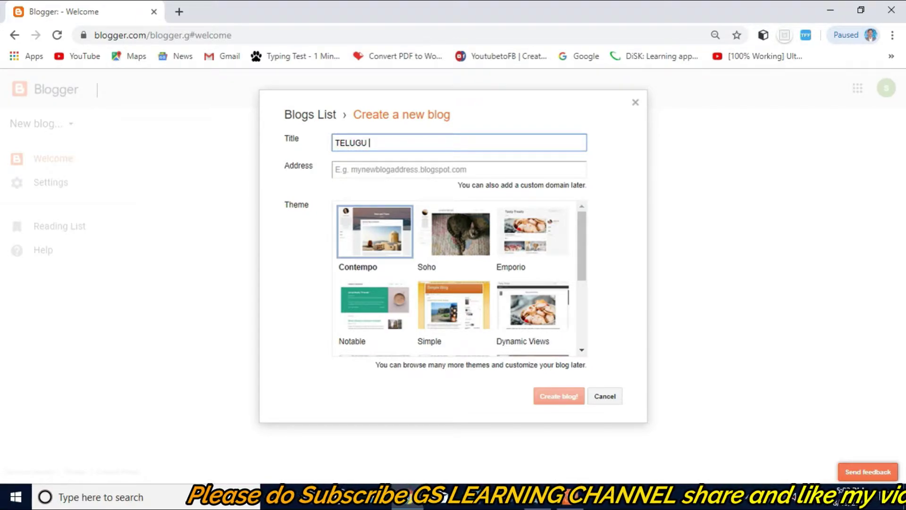
pyautogui.write('UPDATE')
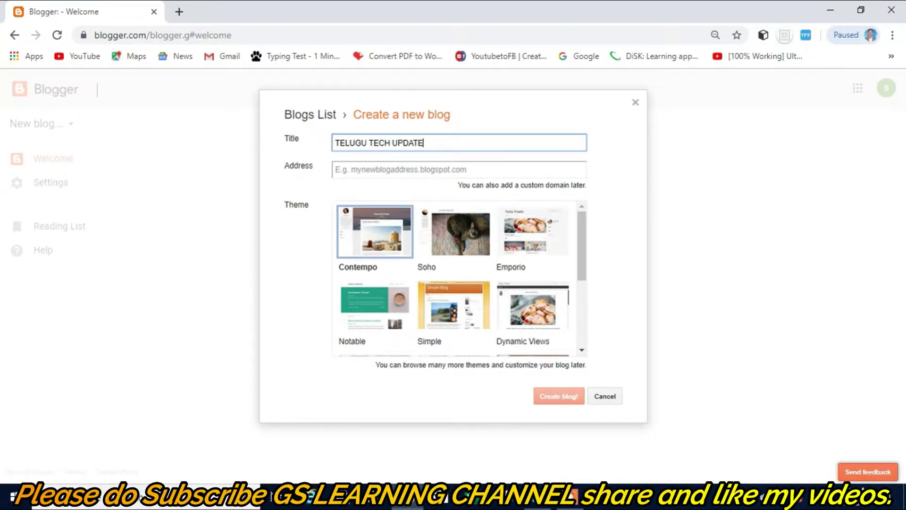
pyautogui.click(459, 169)
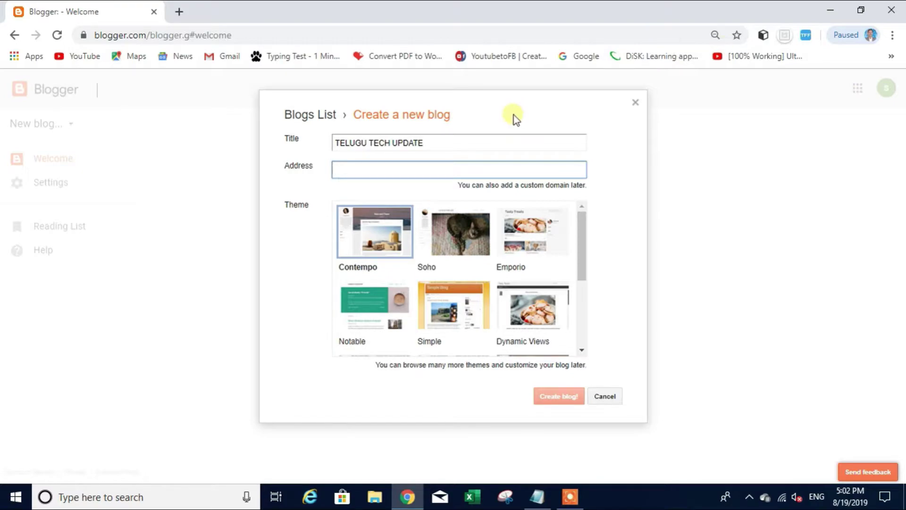
pyautogui.click(427, 143)
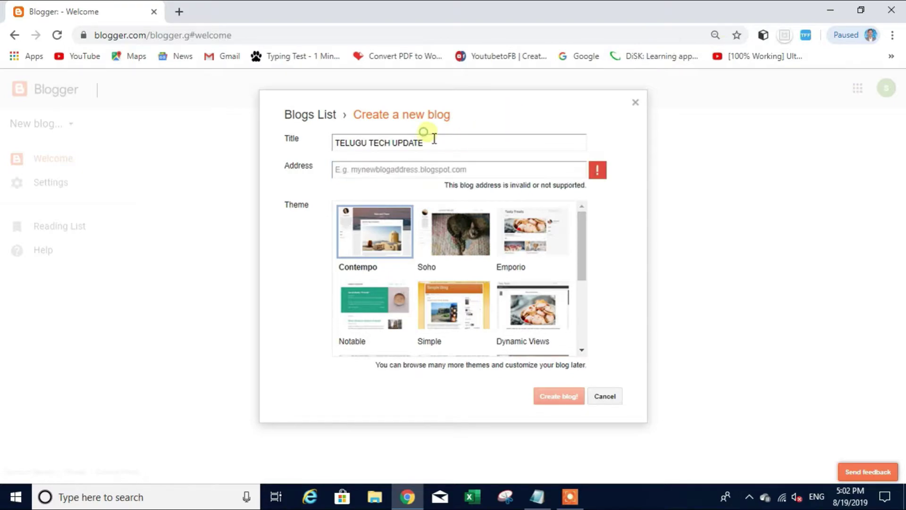
pyautogui.click(345, 170)
pyautogui.write('TE')
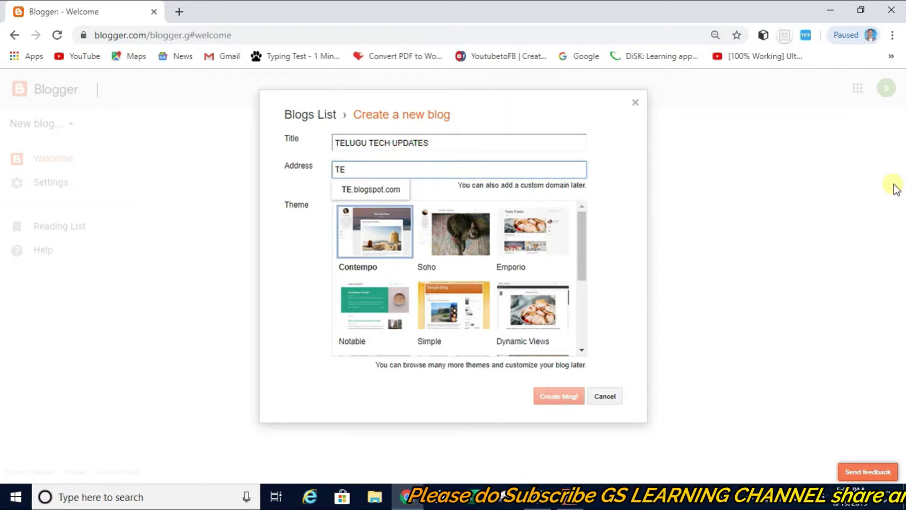
pyautogui.write('LUGU')
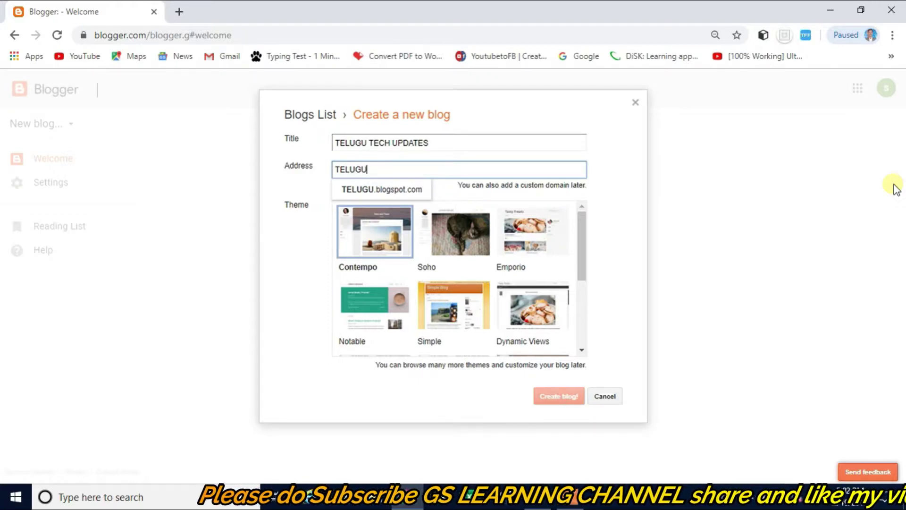
pyautogui.write('TECH')
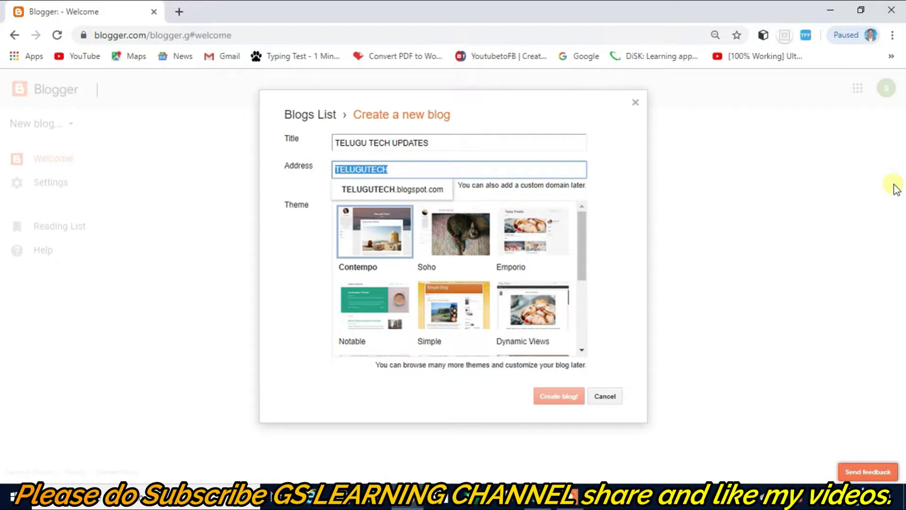
pyautogui.press('BackSpace')
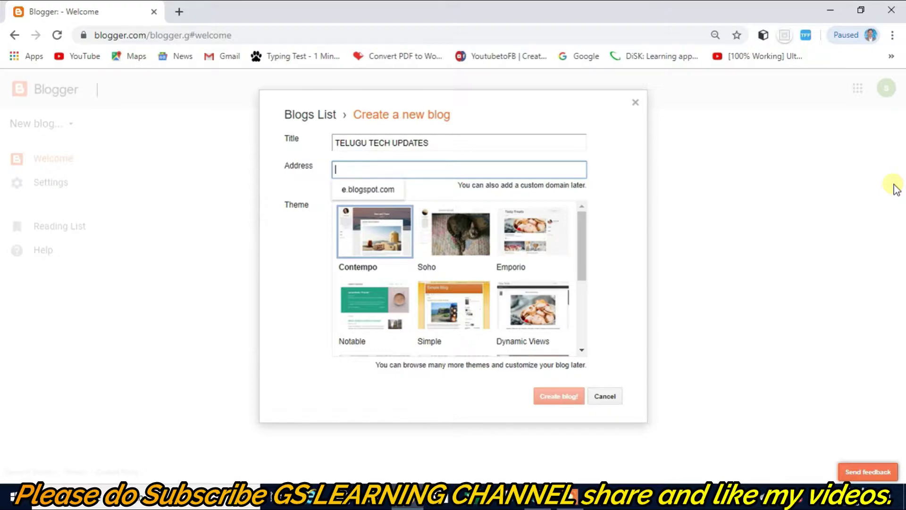
# Enter telugutechupdates.blogspot.com as the new blog's address.
pyautogui.write('telugu')
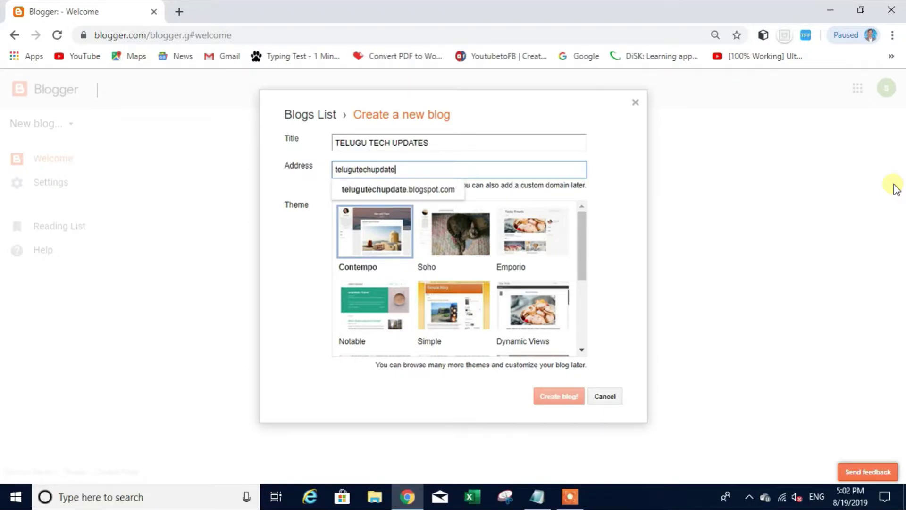
pyautogui.write('techupdate')
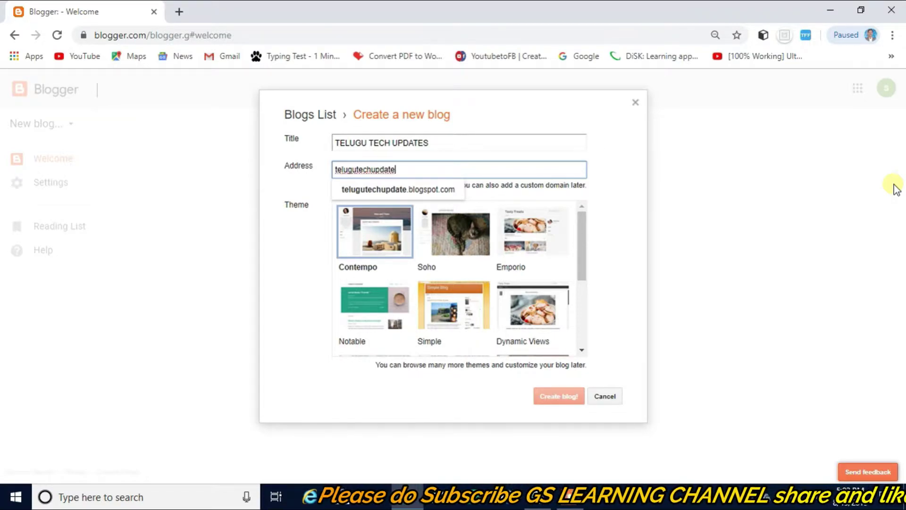
pyautogui.write('s')
pyautogui.click(402, 190)
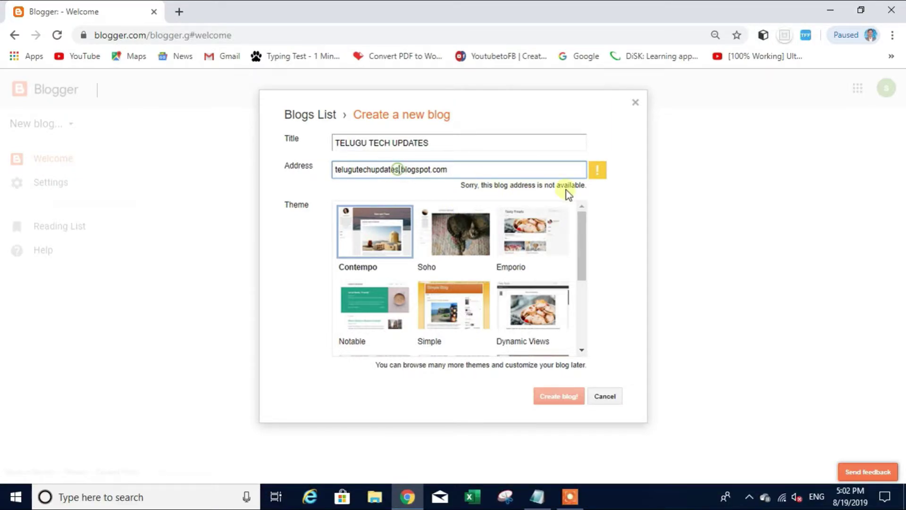
# Shorten the blog address to telugutechupdate.blogspot.com.
pyautogui.press('BackSpace')
pyautogui.press('BackSpace')
pyautogui.press('BackSpace')
pyautogui.press('BackSpace')
pyautogui.press('BackSpace')
pyautogui.press('BackSpace')
pyautogui.press('BackSpace')
pyautogui.press('BackSpace')
pyautogui.press('BackSpace')
pyautogui.press('BackSpace')
pyautogui.press('BackSpace')
pyautogui.press('BackSpace')
pyautogui.press('BackSpace')
pyautogui.press('BackSpace')
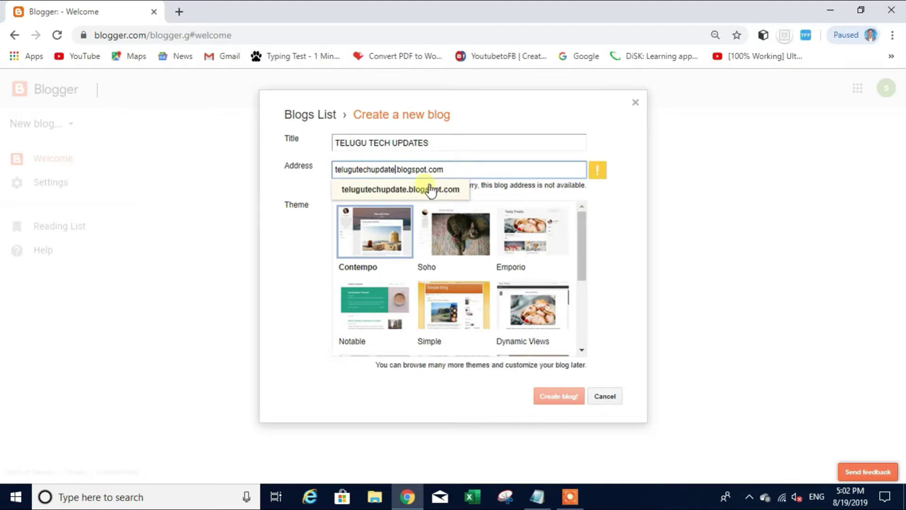
pyautogui.click(407, 190)
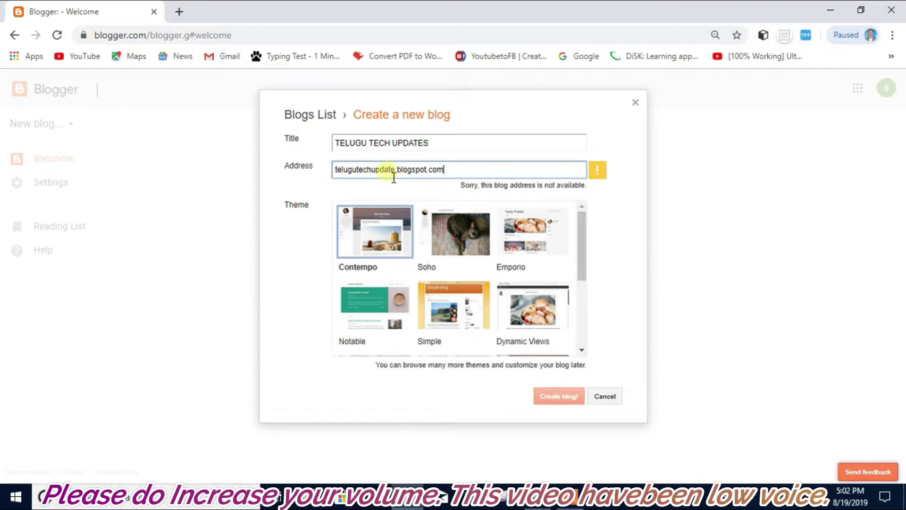
# Add a letter to the blog name so the address reads telugutechupdated.blogspot.com.
pyautogui.press('Right')
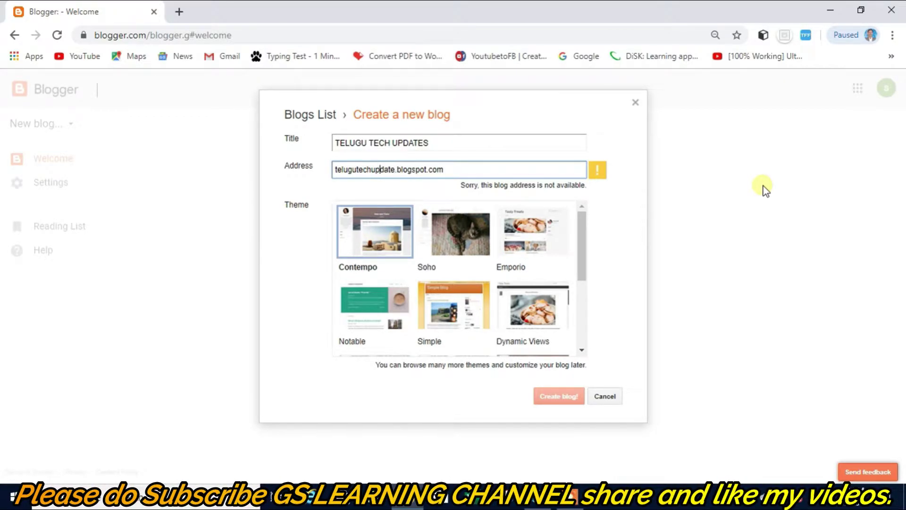
pyautogui.hotkey('shift', 'Left')
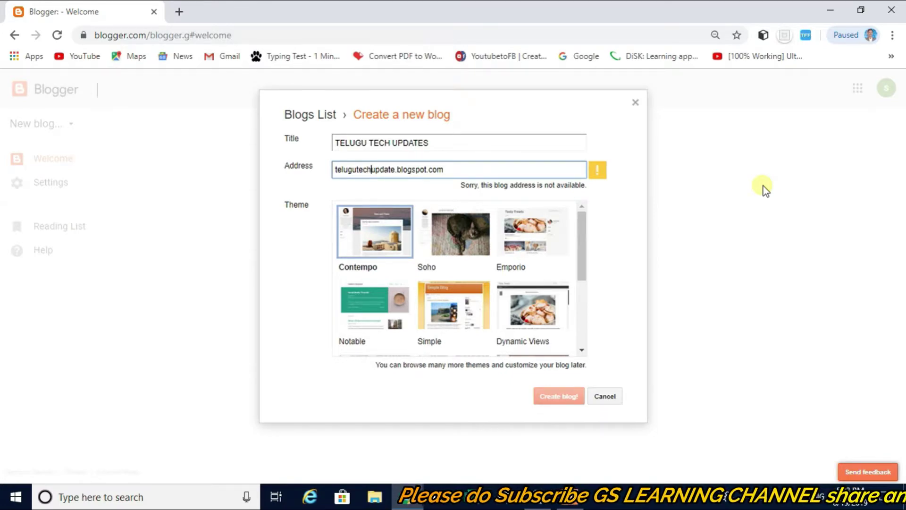
pyautogui.press('Right')
pyautogui.press('Right')
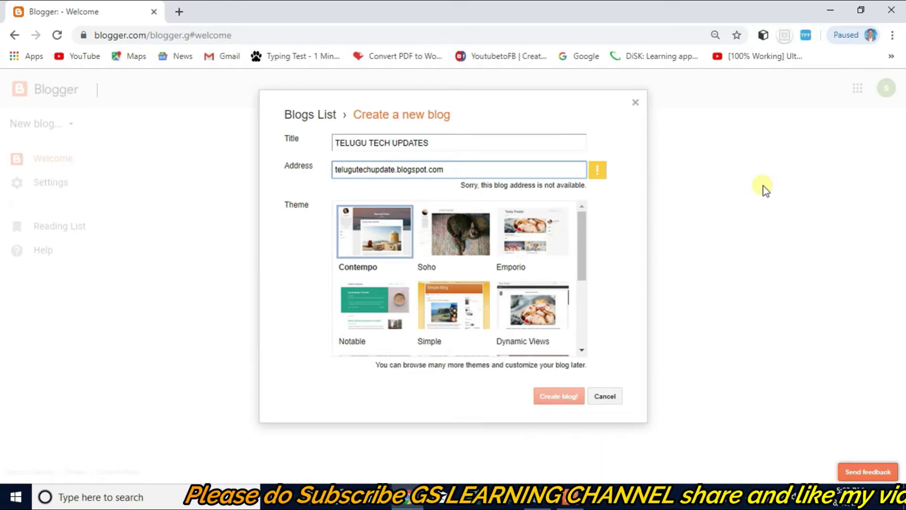
pyautogui.write('d')
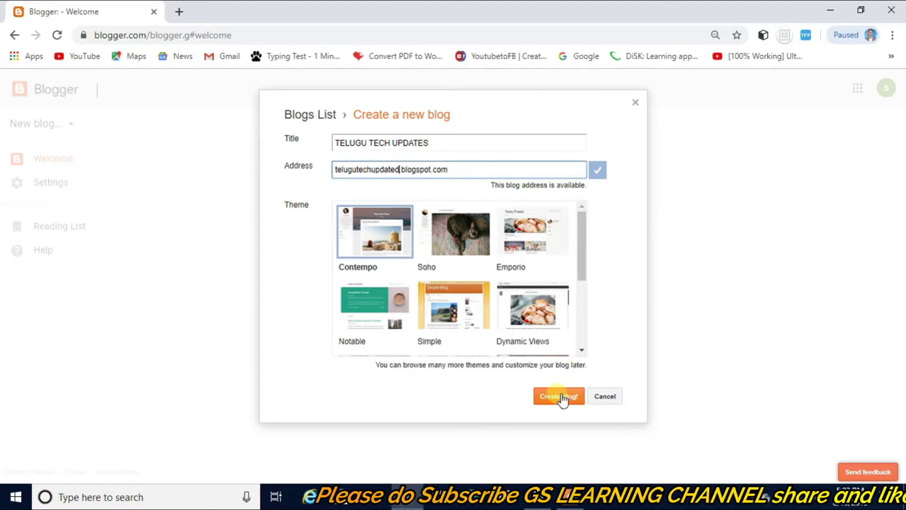
# Create the blog with the Picture Window theme and decline the Google Domains offer.
pyautogui.moveTo(581, 238); pyautogui.dragTo(583, 276)
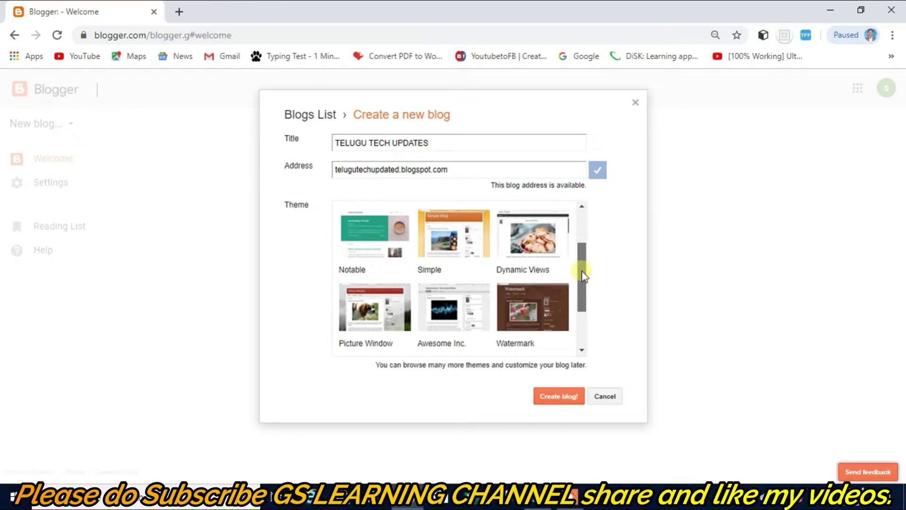
pyautogui.click(373, 313)
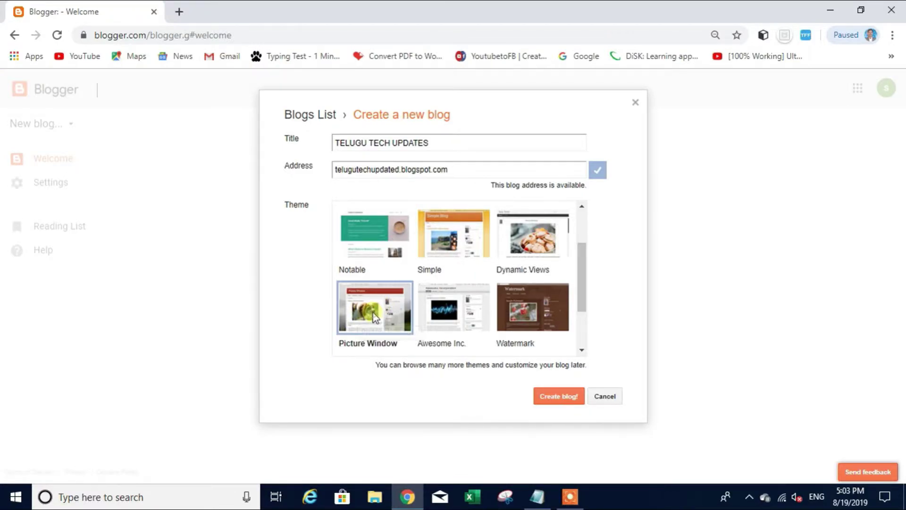
pyautogui.click(559, 397)
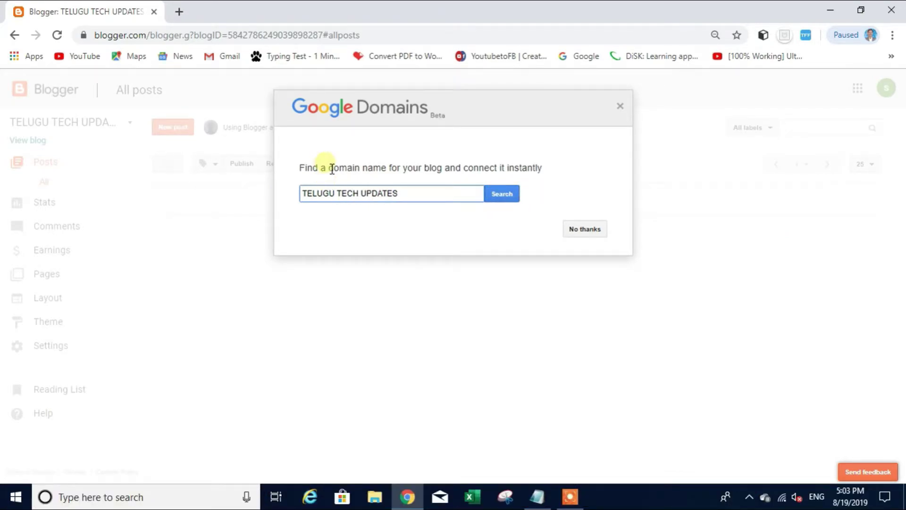
pyautogui.click(587, 236)
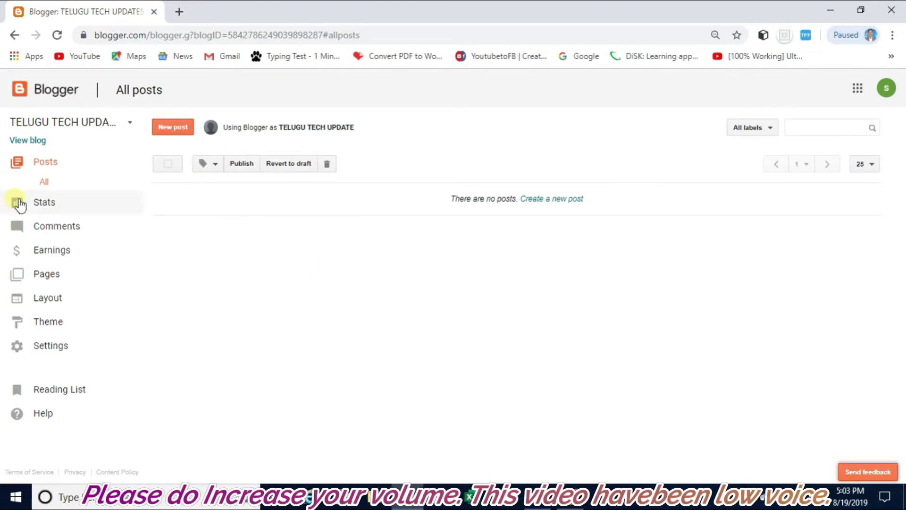
# Start a new post titled "How to Partitions 1tb Hard disk in Windows 10", taking the text from the Notepad file Blogger Names (Proposed).txt.
pyautogui.click(175, 129)
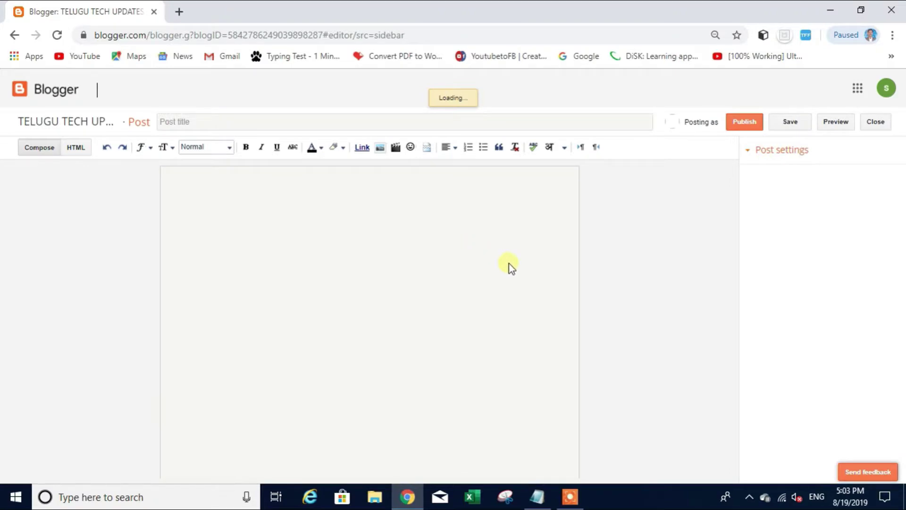
pyautogui.click(214, 124)
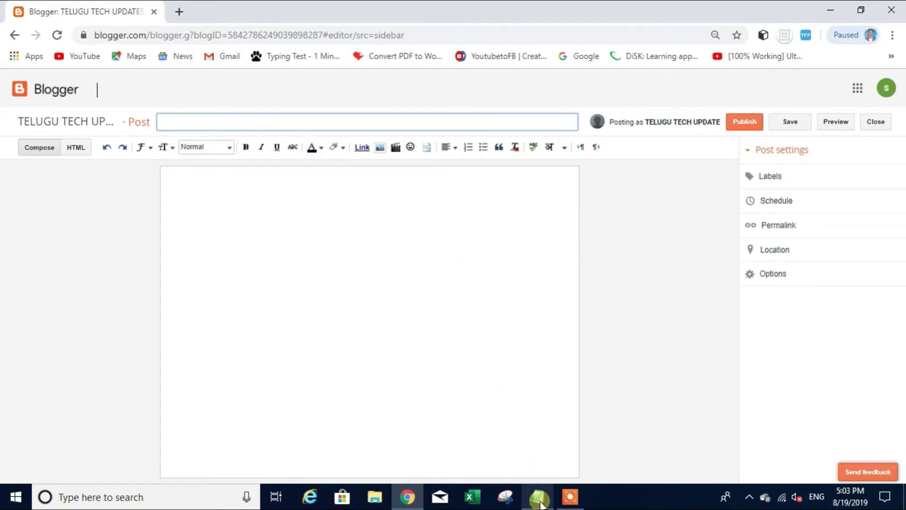
pyautogui.click(537, 496)
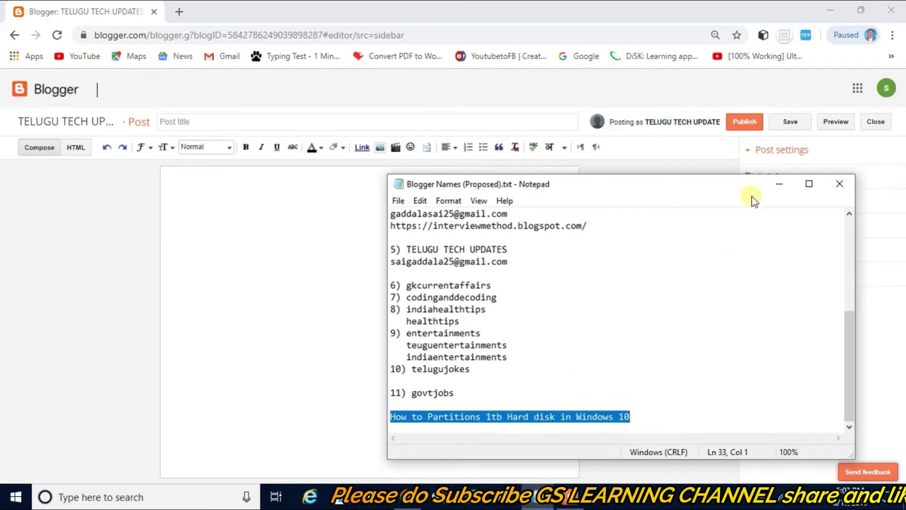
pyautogui.click(779, 184)
pyautogui.write('How to Partitions 1tb Hard disk in Windows 10')
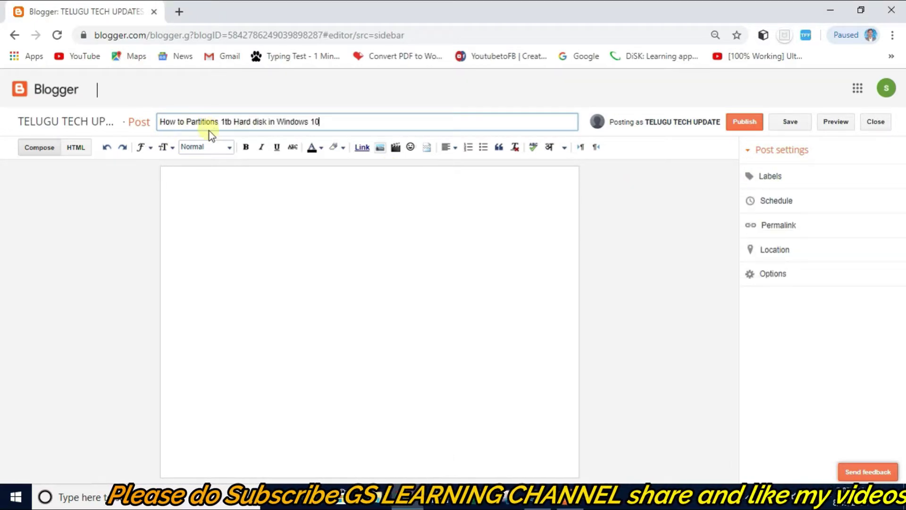
# Add "How to Partitions 1tb Hard disk in Windows 10" to the post body and color that text red.
pyautogui.click(198, 187)
pyautogui.write('How to Partitions 1tb Hard disk in Windows 10')
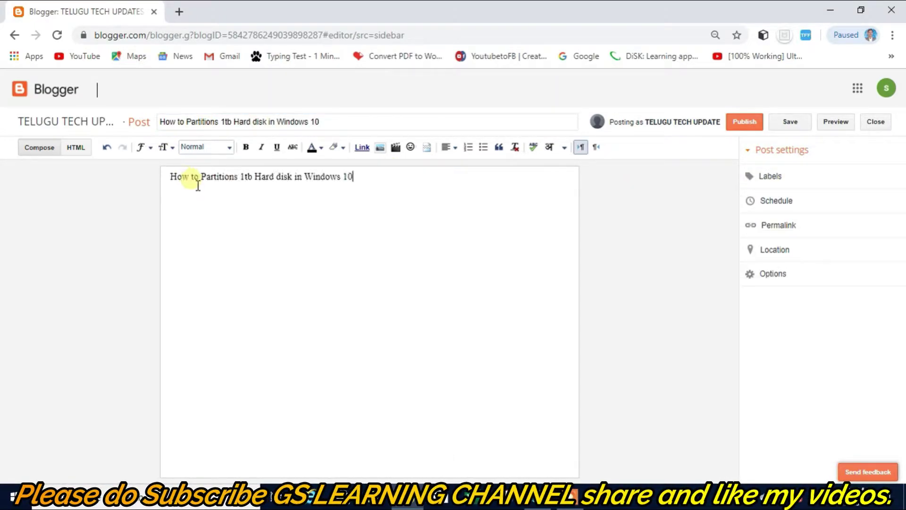
pyautogui.hotkey('ctrl', 'a')
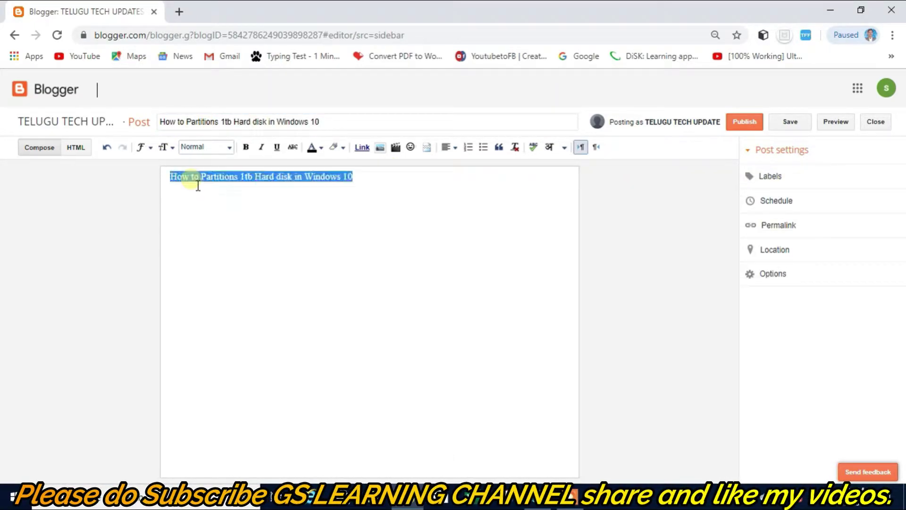
pyautogui.click(310, 150)
pyautogui.click(315, 182)
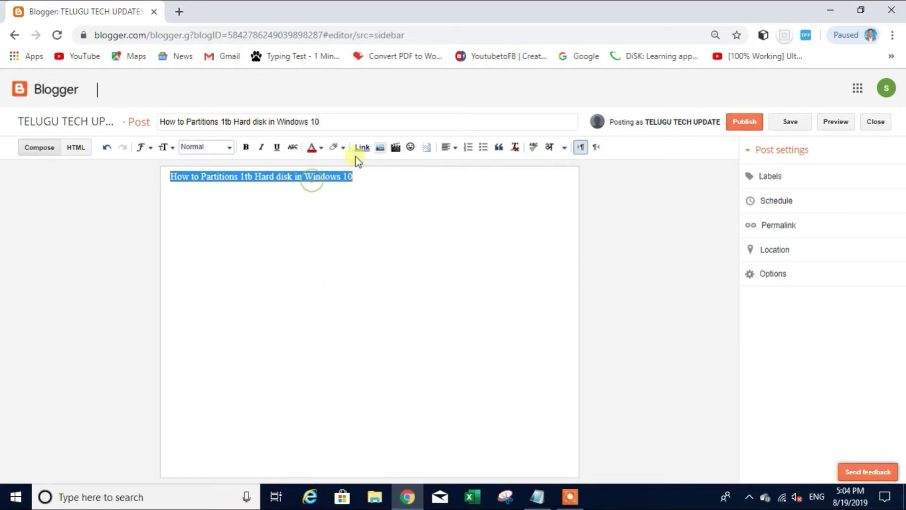
# Format the red title line in the post body as a Heading and enlarge its font size.
pyautogui.click(222, 147)
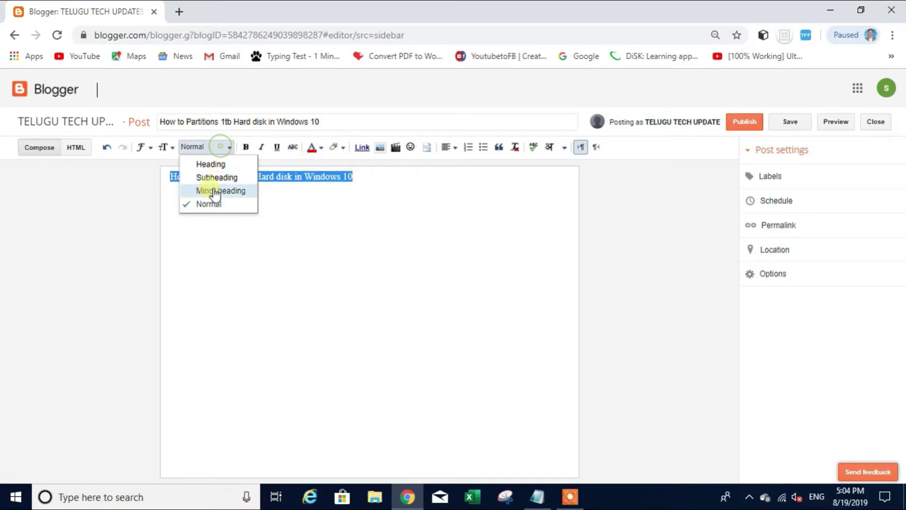
pyautogui.click(211, 164)
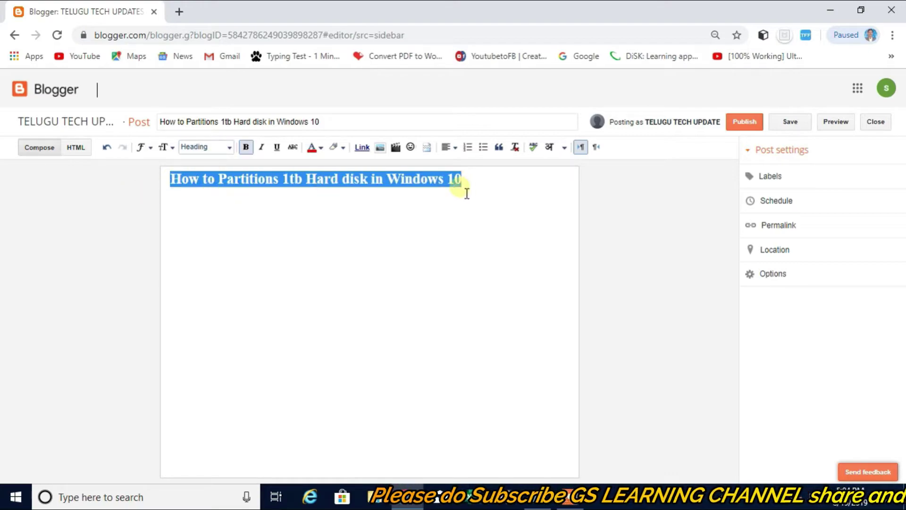
pyautogui.click(166, 148)
pyautogui.click(184, 231)
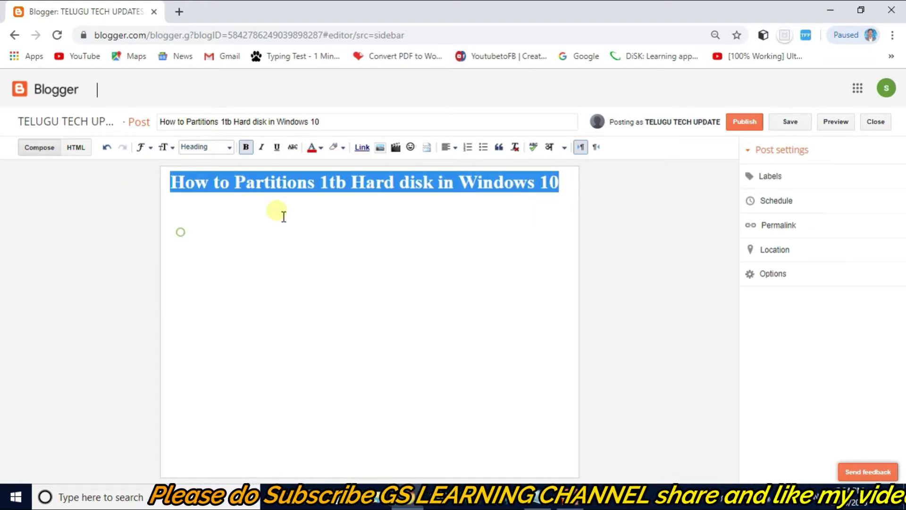
pyautogui.click(561, 180)
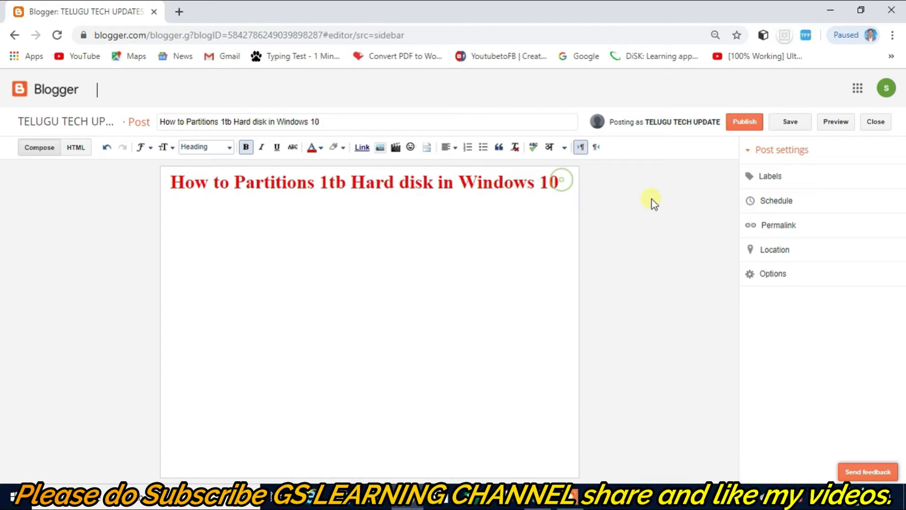
pyautogui.click(561, 181)
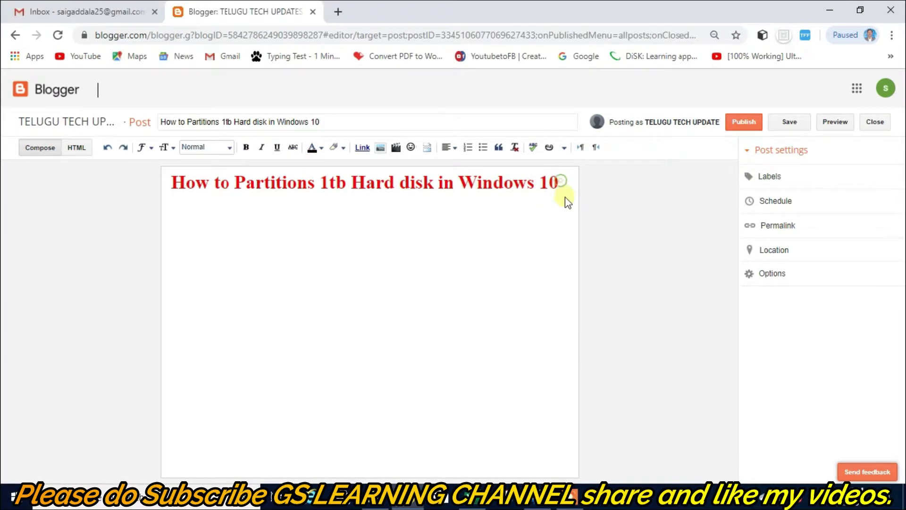
# Insert How to Partitions 1tb Hard disk in windows 10.jpg from the Desktop below the heading and set the image size to Large.
pyautogui.click(381, 148)
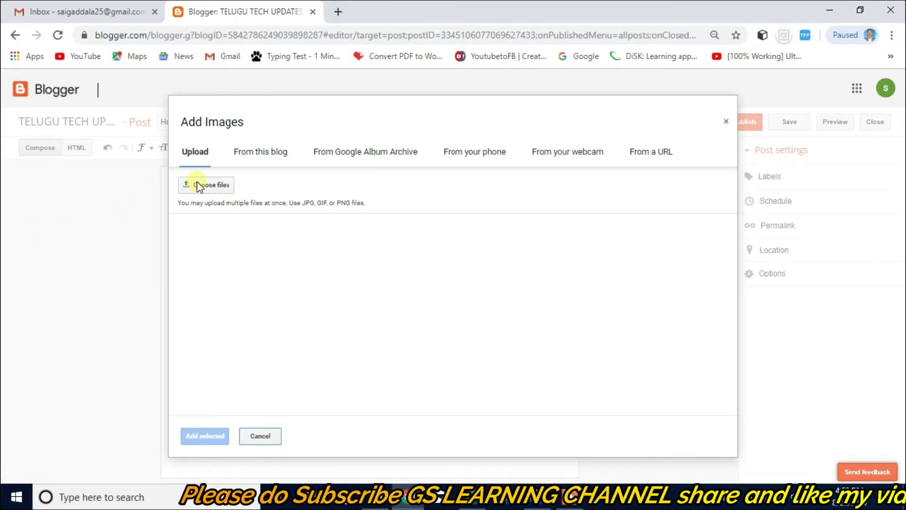
pyautogui.click(197, 182)
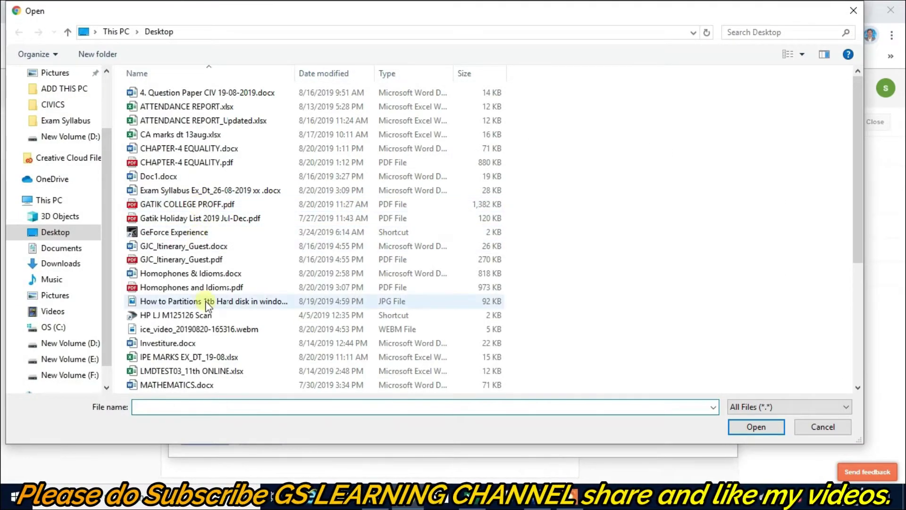
pyautogui.scroll(-4, 208, 331)
pyautogui.scroll(-1, 194, 248)
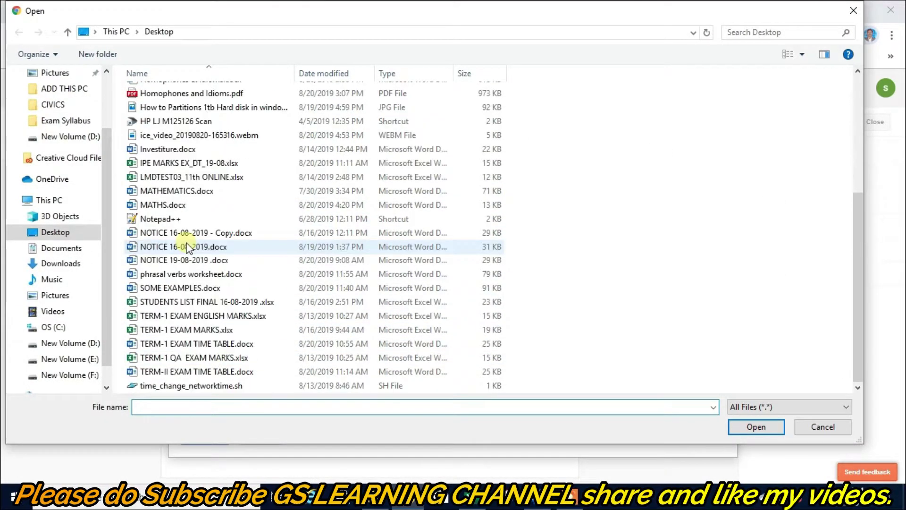
pyautogui.scroll(3, 189, 236)
pyautogui.click(183, 229)
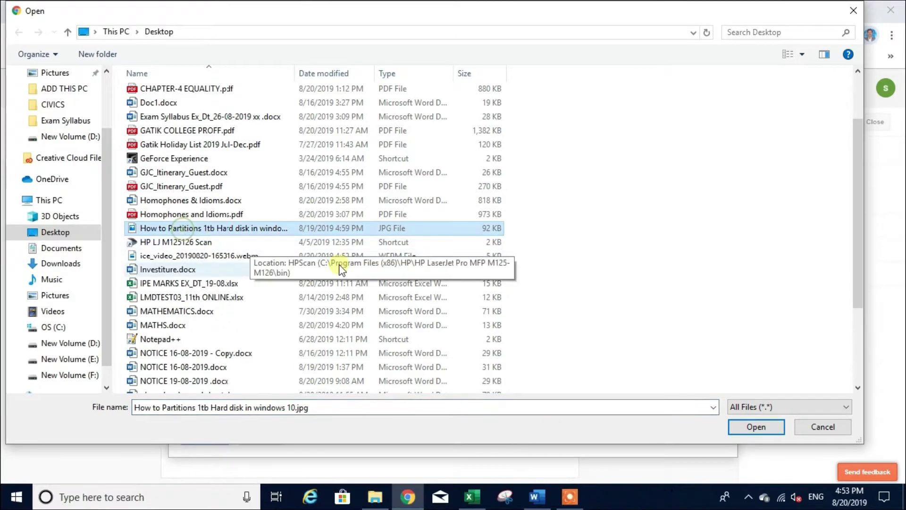
pyautogui.click(753, 428)
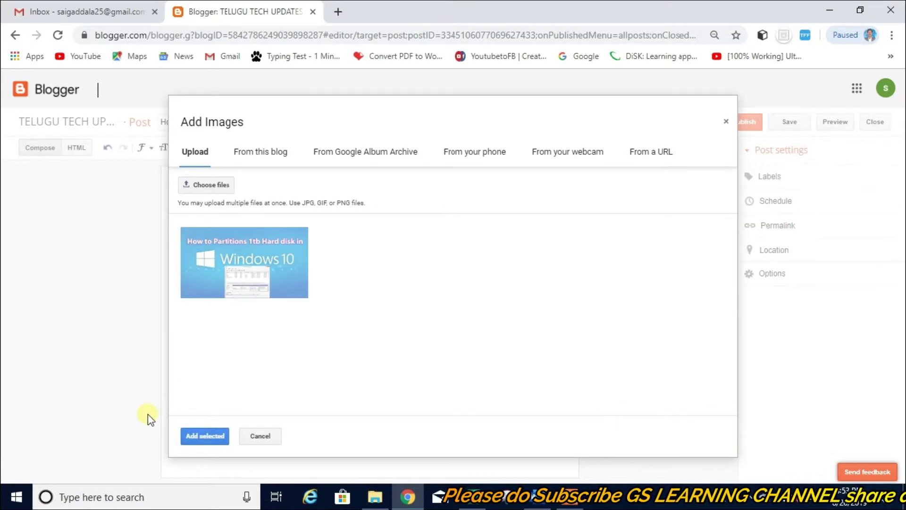
pyautogui.click(268, 262)
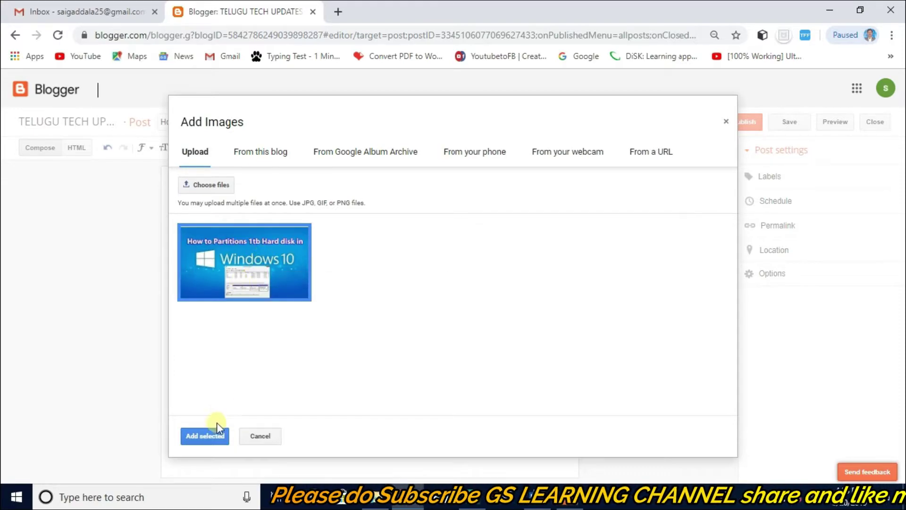
pyautogui.click(205, 435)
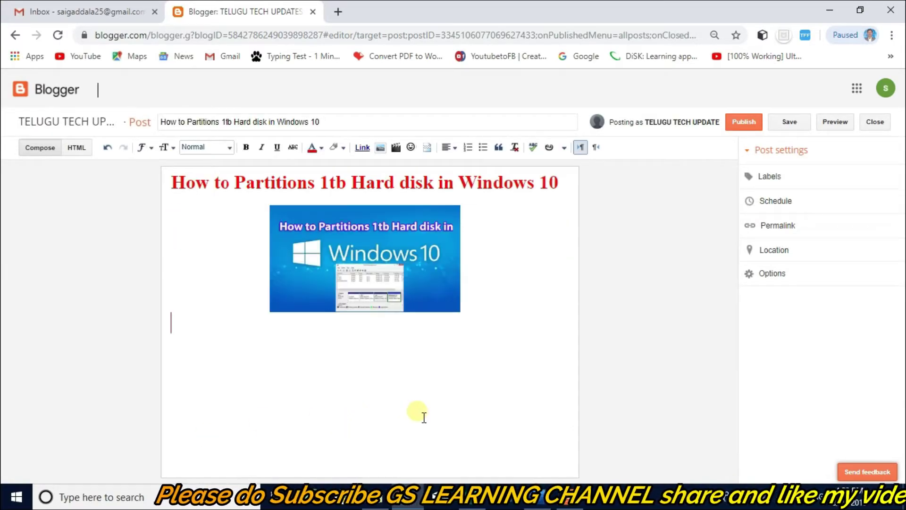
pyautogui.click(416, 260)
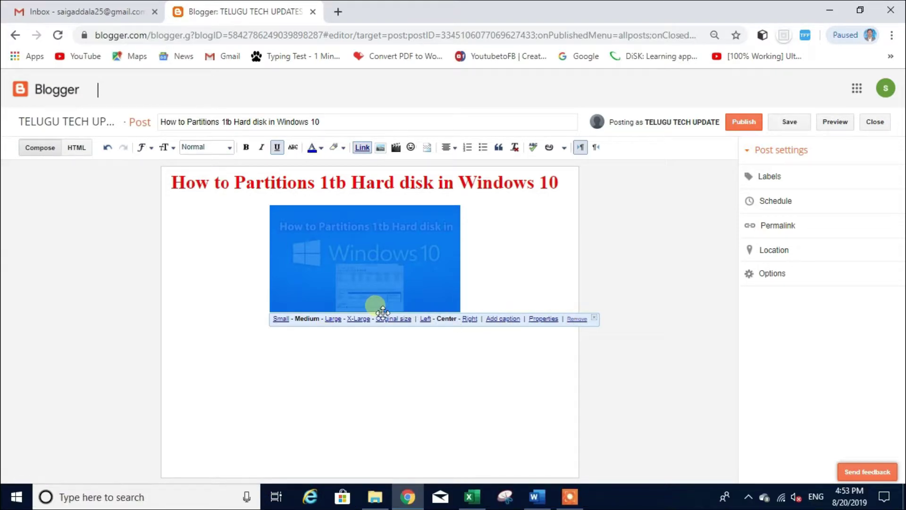
pyautogui.click(333, 319)
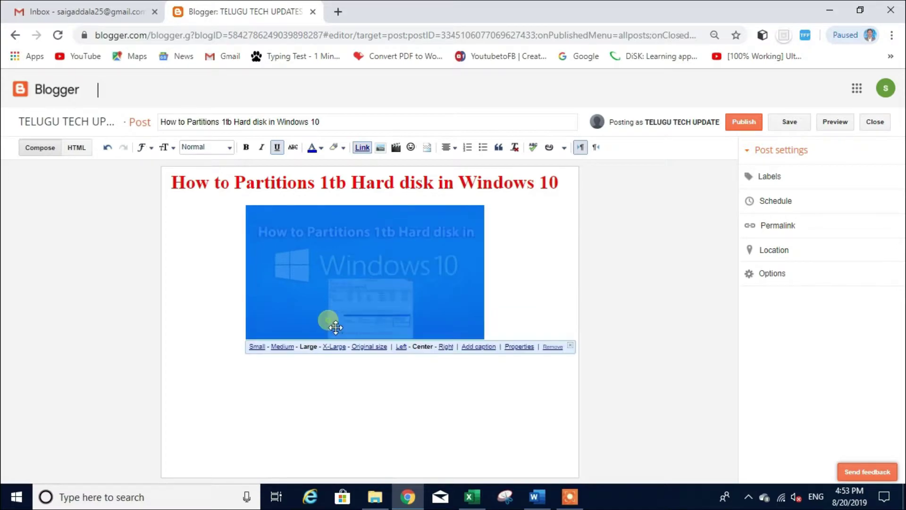
pyautogui.rightClick(526, 350)
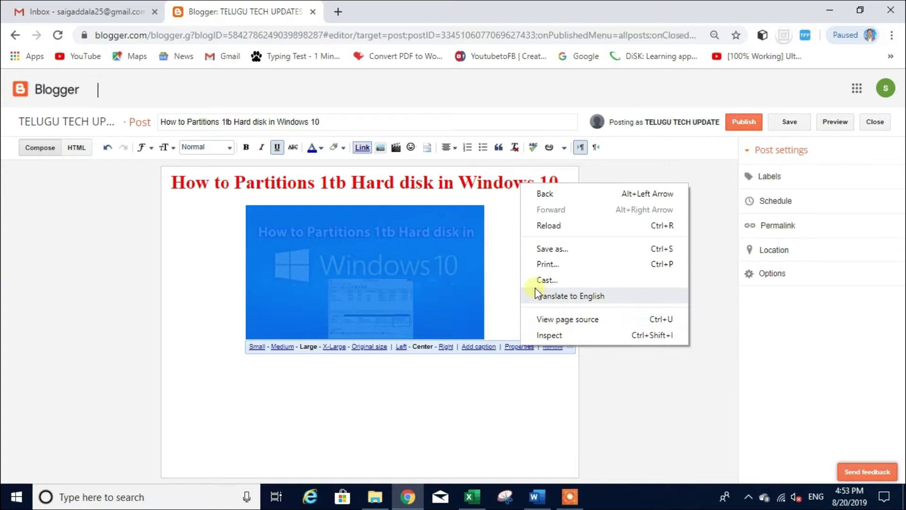
pyautogui.click(520, 348)
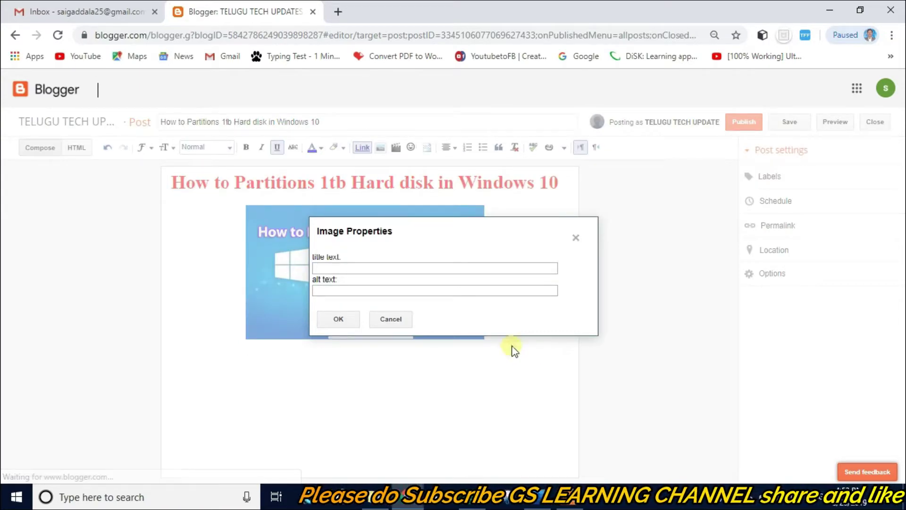
pyautogui.click(370, 269)
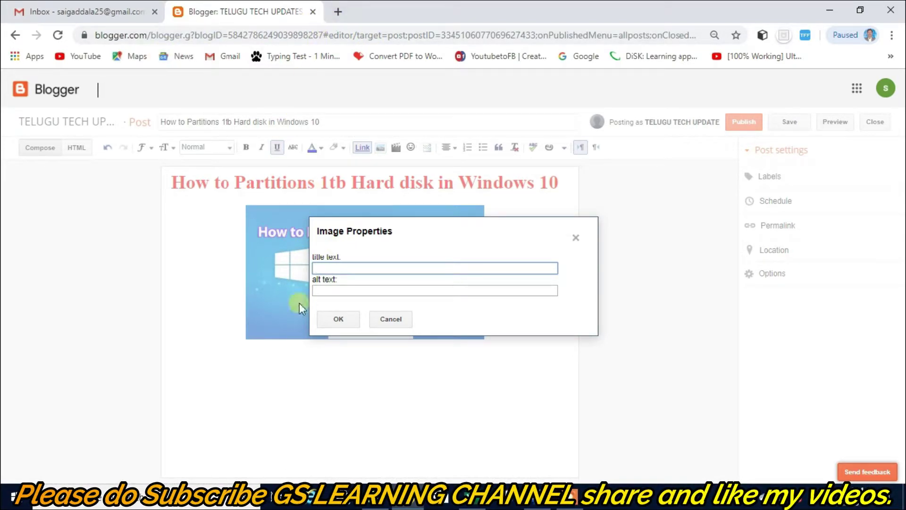
pyautogui.click(344, 292)
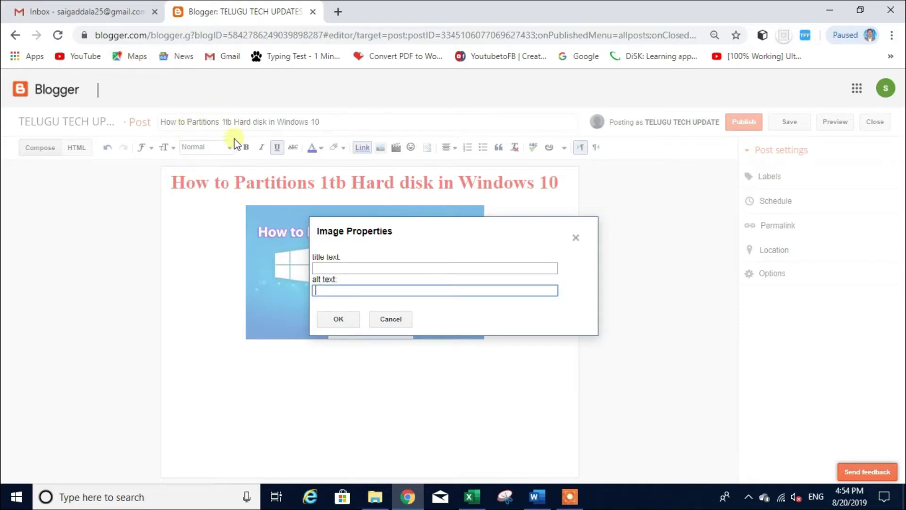
pyautogui.click(325, 122)
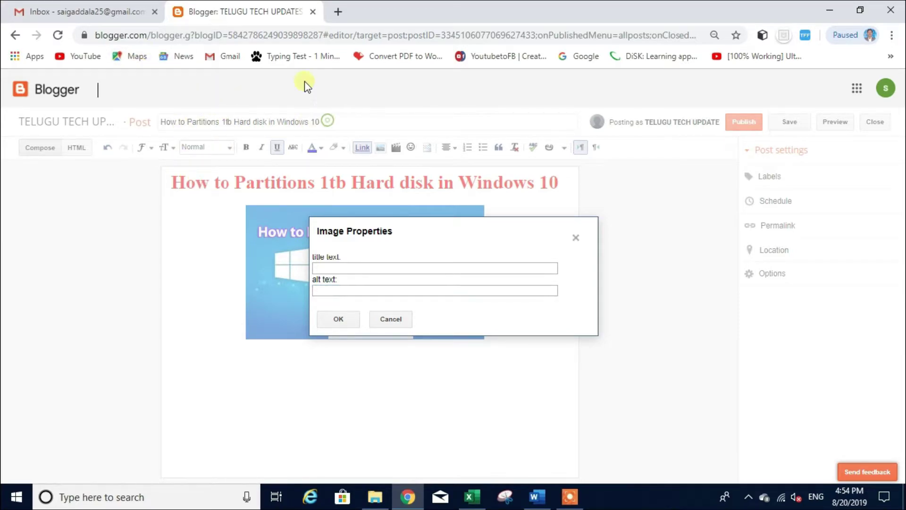
pyautogui.click(339, 12)
pyautogui.click(249, 13)
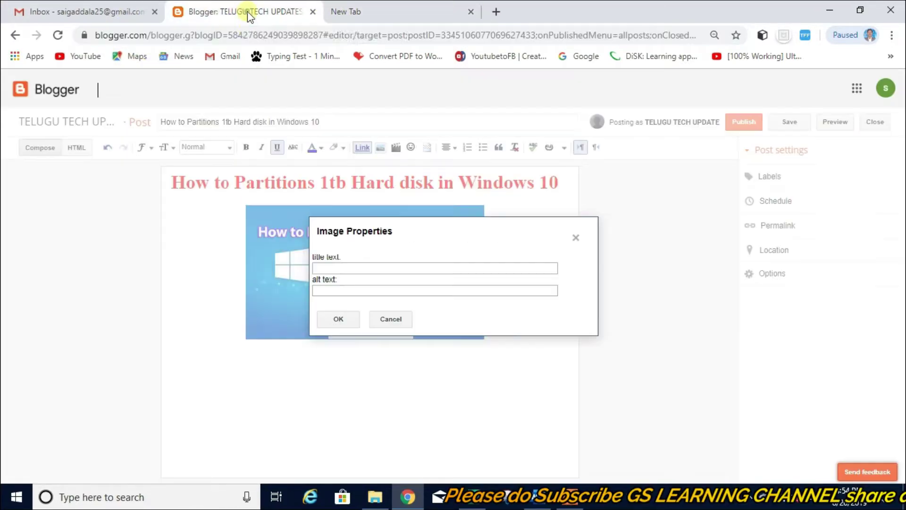
pyautogui.click(575, 238)
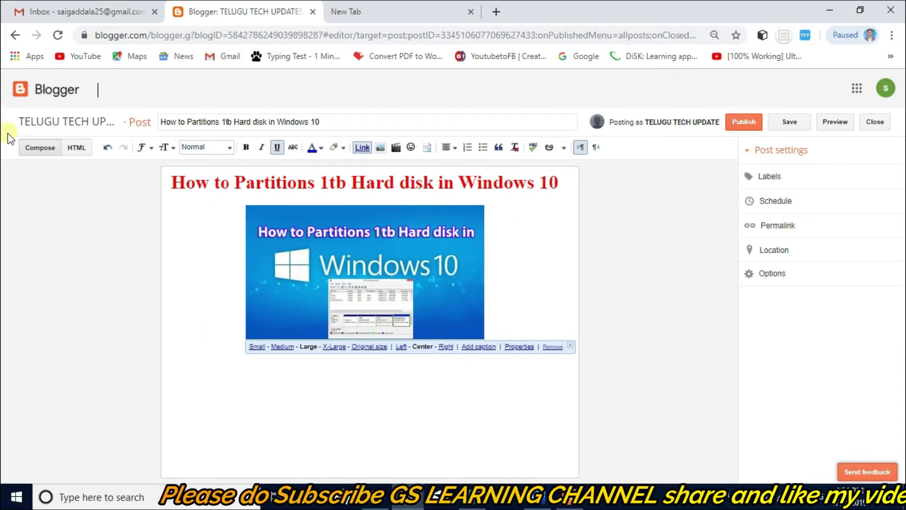
pyautogui.click(40, 147)
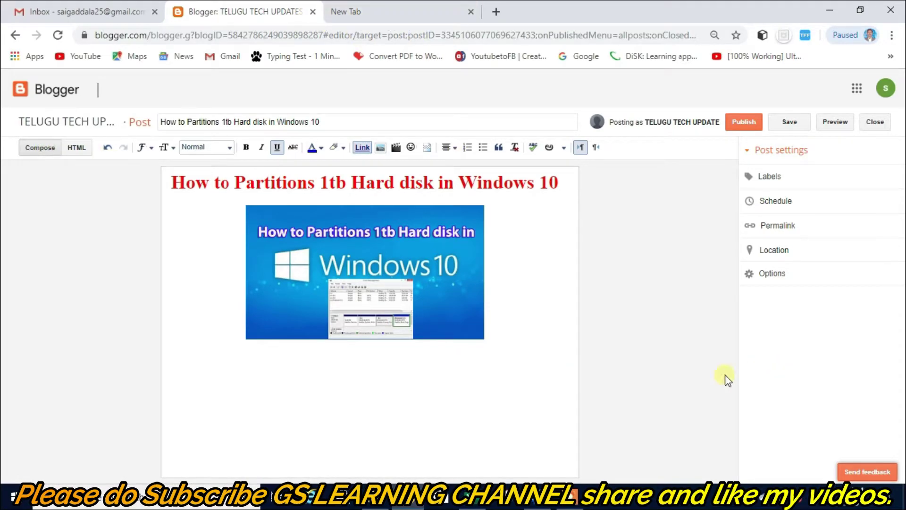
pyautogui.click(380, 19)
pyautogui.click(236, 10)
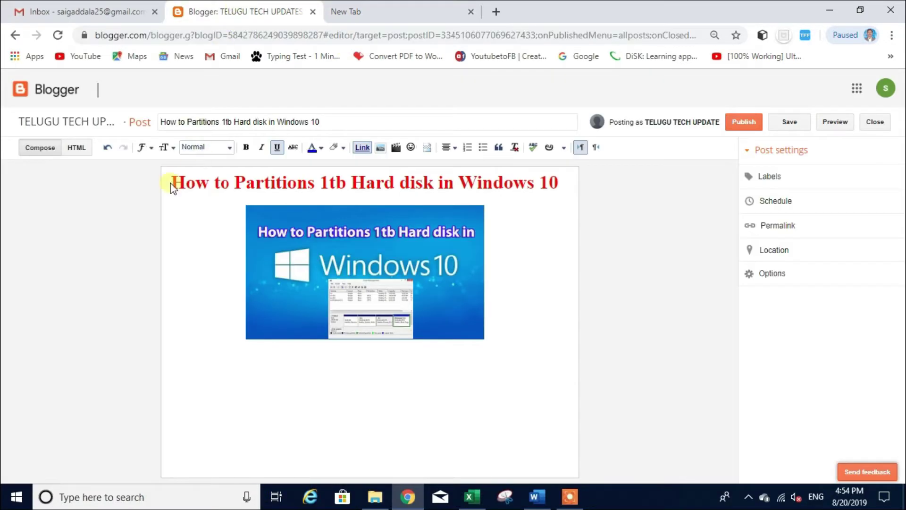
# Close the post editor, view the TELUGU TECH UPDATES blog and select its web address.
pyautogui.click(874, 124)
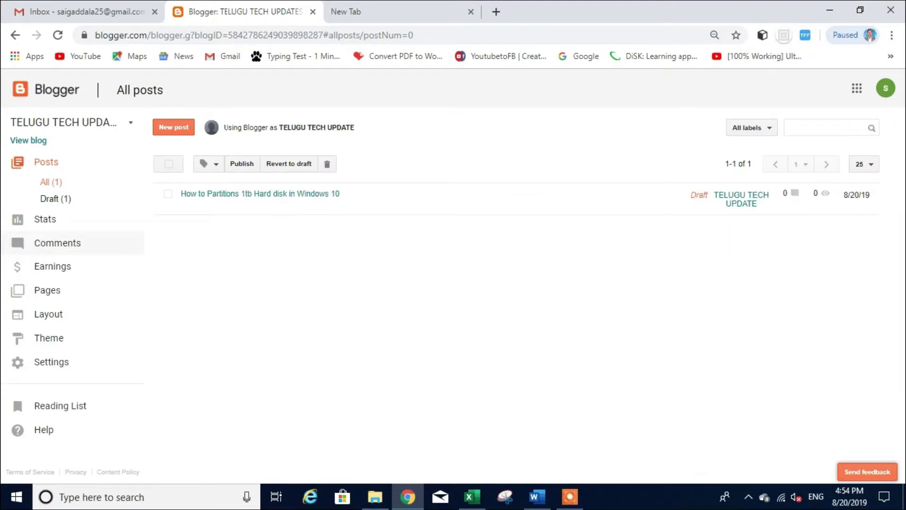
pyautogui.click(38, 140)
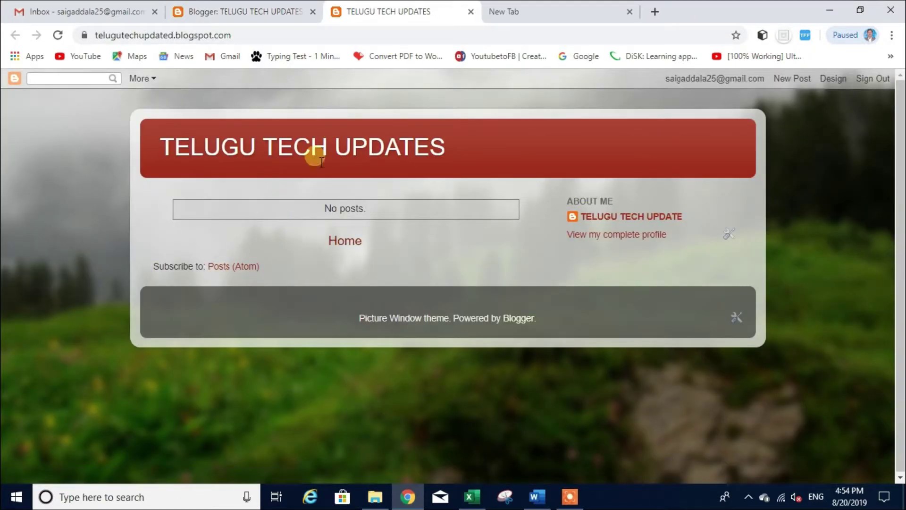
pyautogui.click(243, 35)
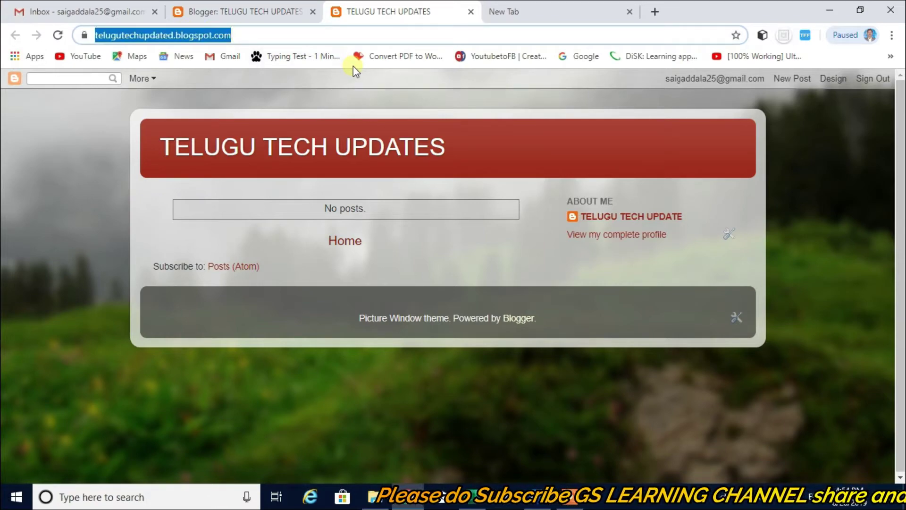
# Reopen the draft post "How to Partitions 1tb Hard disk in Windows 10" for editing and check the blog page once more.
pyautogui.click(243, 11)
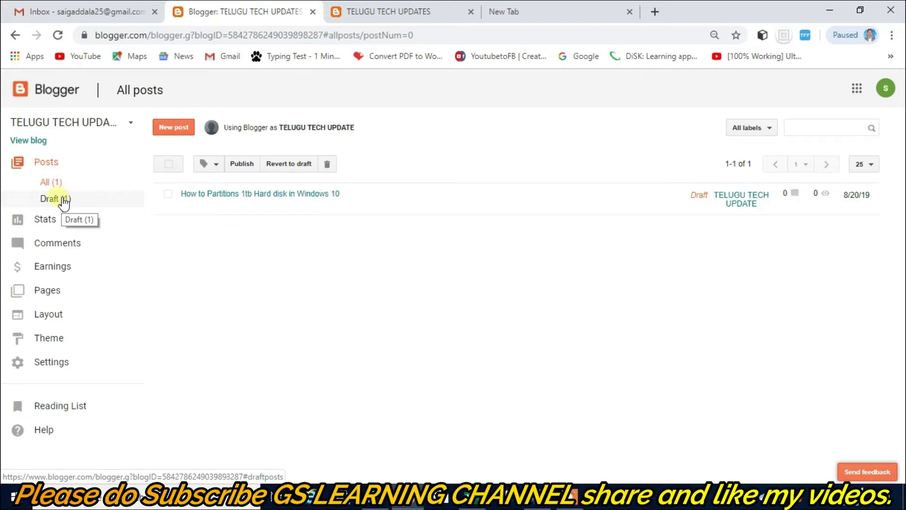
pyautogui.click(189, 208)
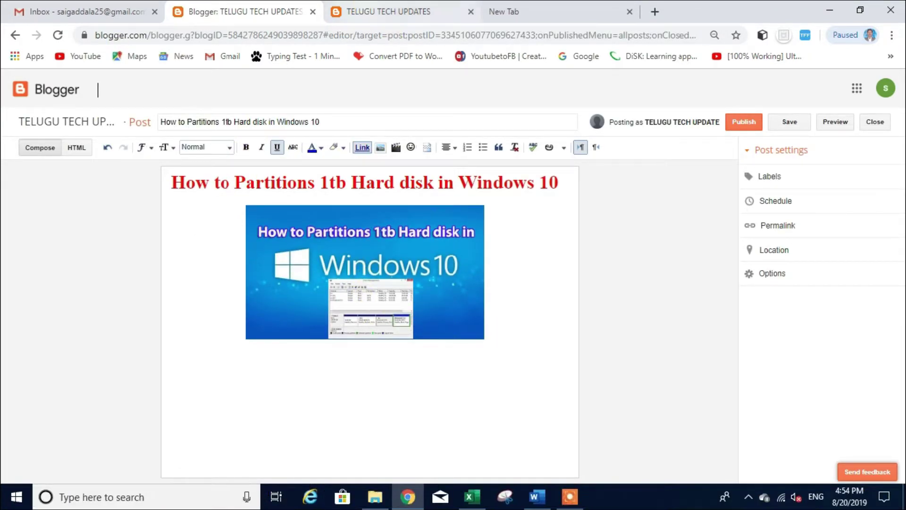
pyautogui.click(395, 12)
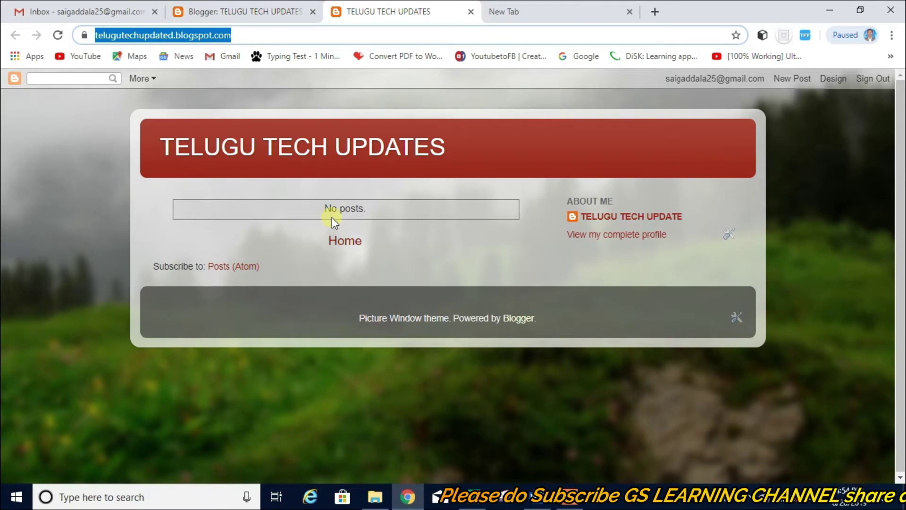
pyautogui.click(234, 11)
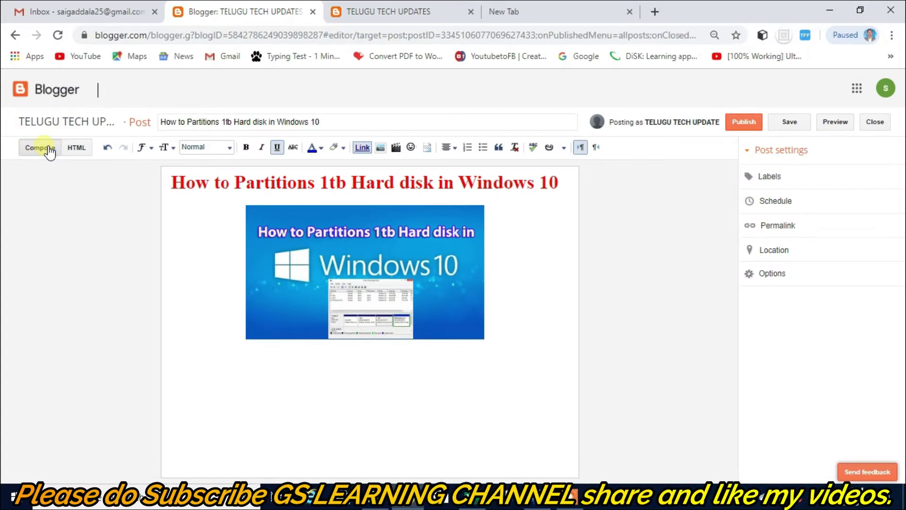
pyautogui.click(446, 313)
pyautogui.rightClick(446, 313)
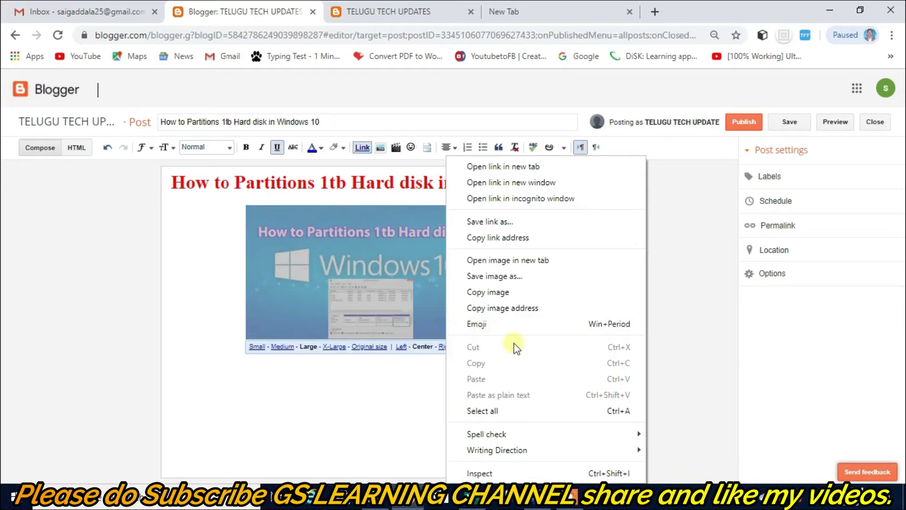
pyautogui.click(390, 373)
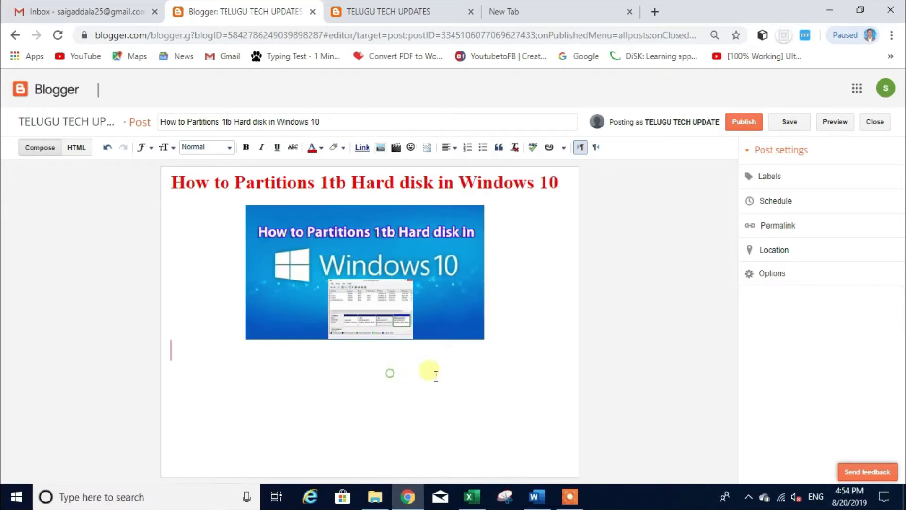
pyautogui.click(395, 292)
pyautogui.rightClick(512, 348)
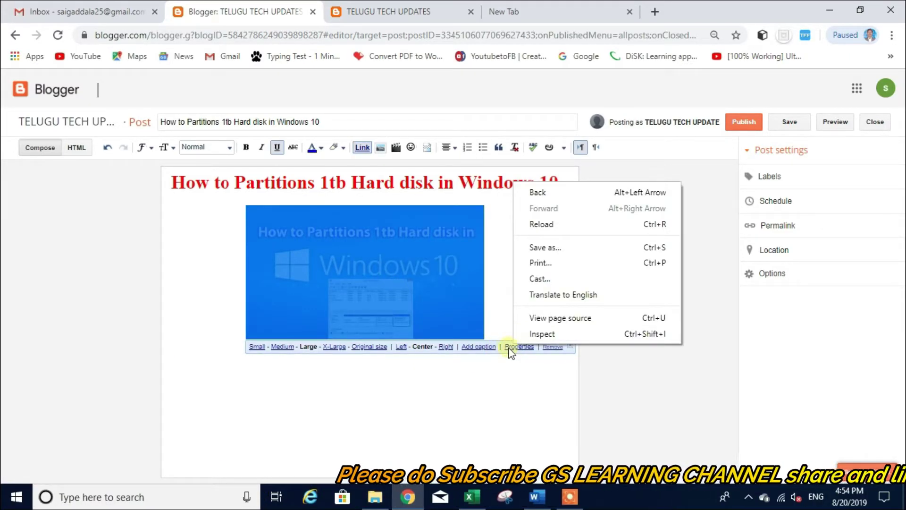
pyautogui.click(510, 349)
pyautogui.click(407, 10)
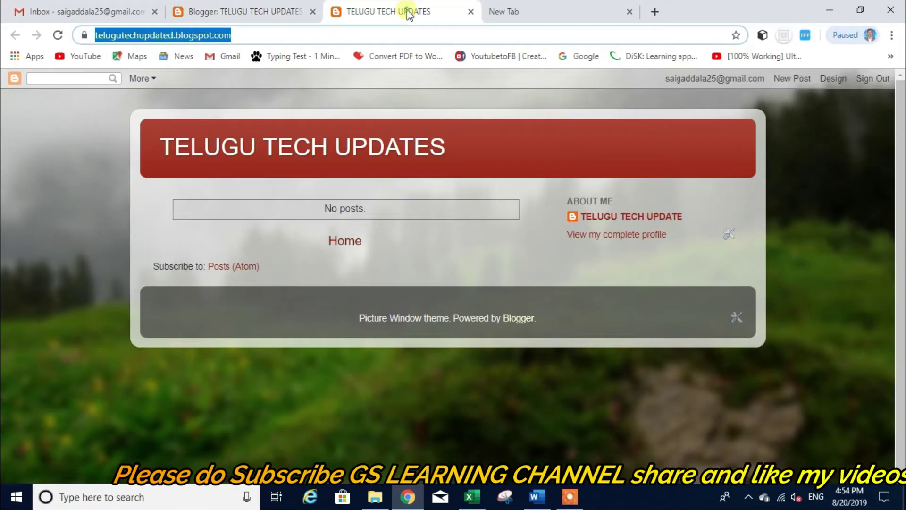
pyautogui.click(248, 10)
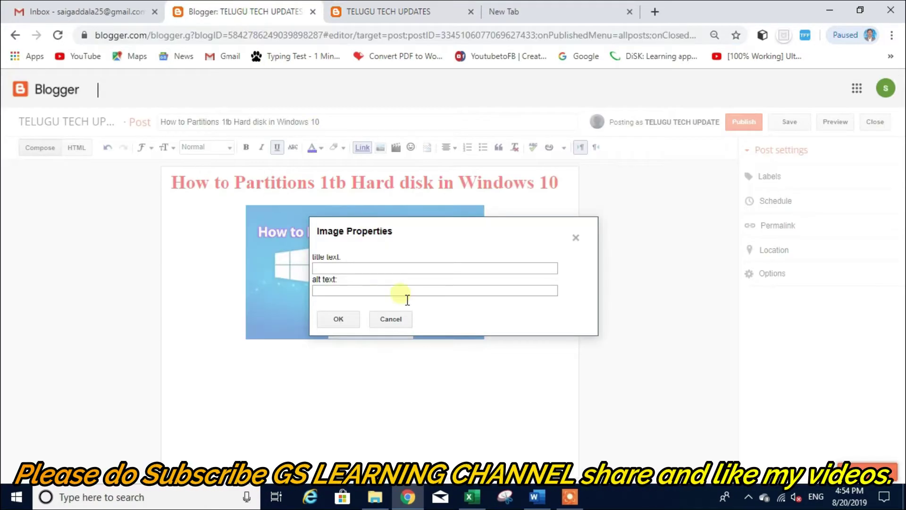
pyautogui.click(404, 269)
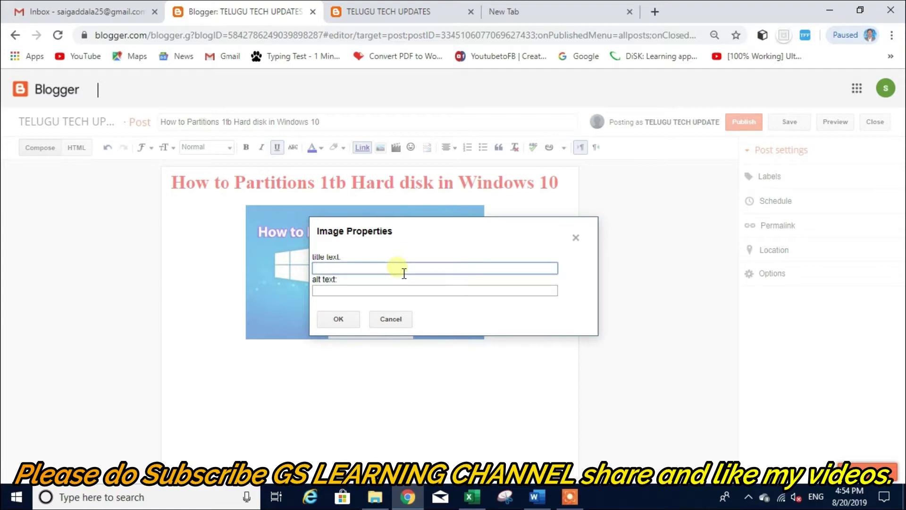
# Switch to the Word document and copy its title line "How to Partitions 1tb Hard disk in windows 10" for the image's alt text.
pyautogui.click(353, 290)
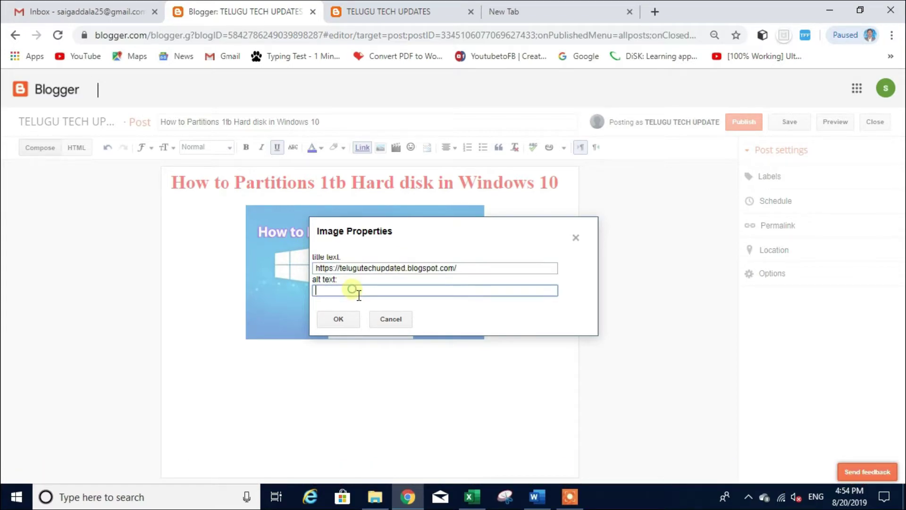
pyautogui.click(414, 15)
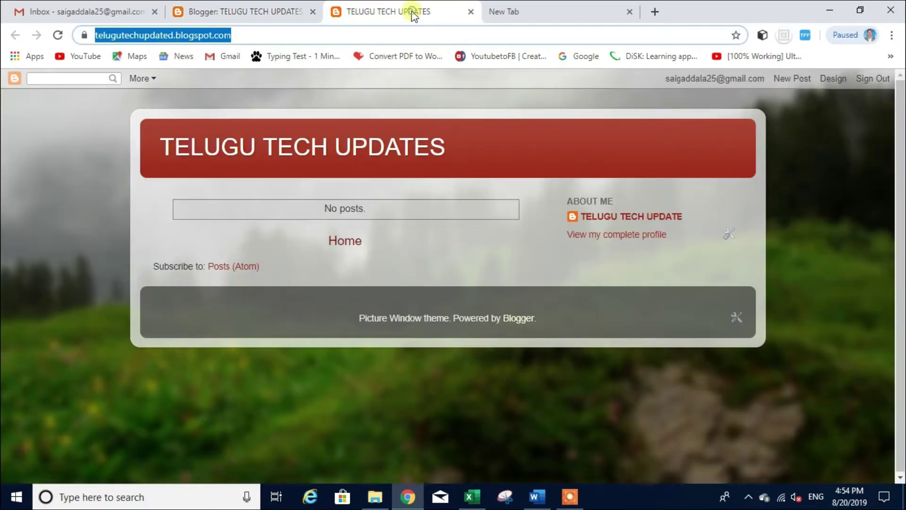
pyautogui.click(537, 496)
pyautogui.scroll(8, 371, 310)
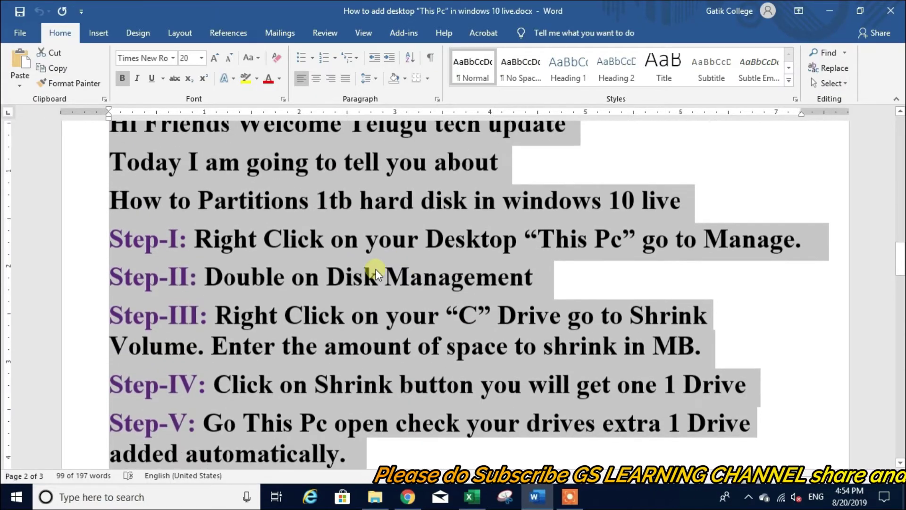
pyautogui.click(111, 282)
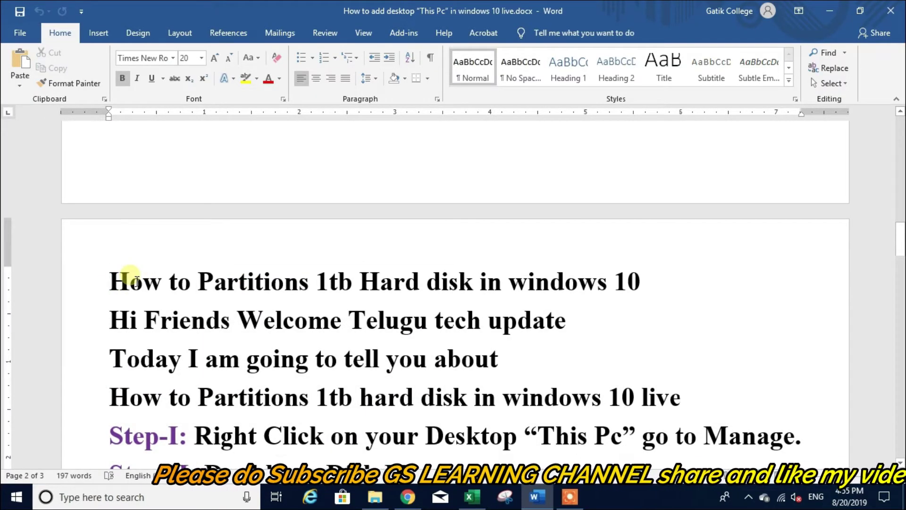
pyautogui.hotkey('shift', 'End')
pyautogui.hotkey('ctrl', 'c')
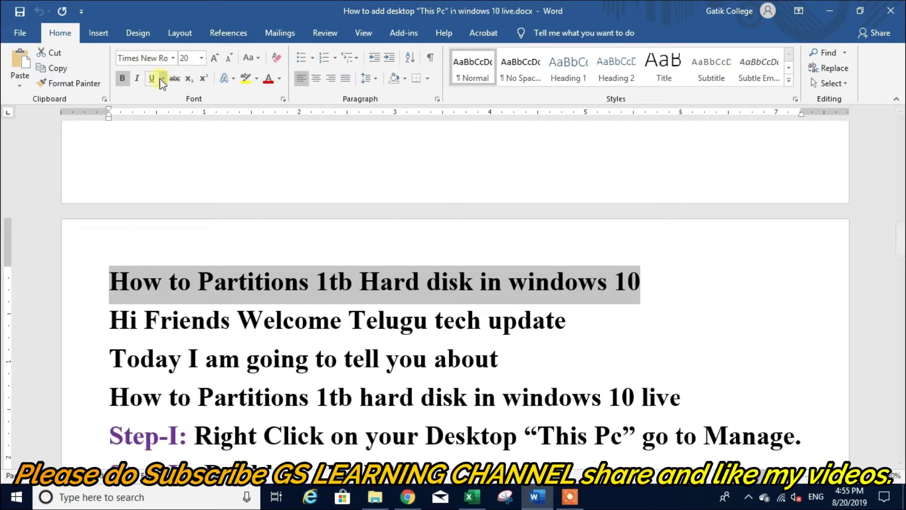
# Return to Blogger, paste the copied title line as the image's alt text and apply the image properties.
pyautogui.hotkey('alt', 'Tab')
pyautogui.hotkey('ctrl', 'pageup')
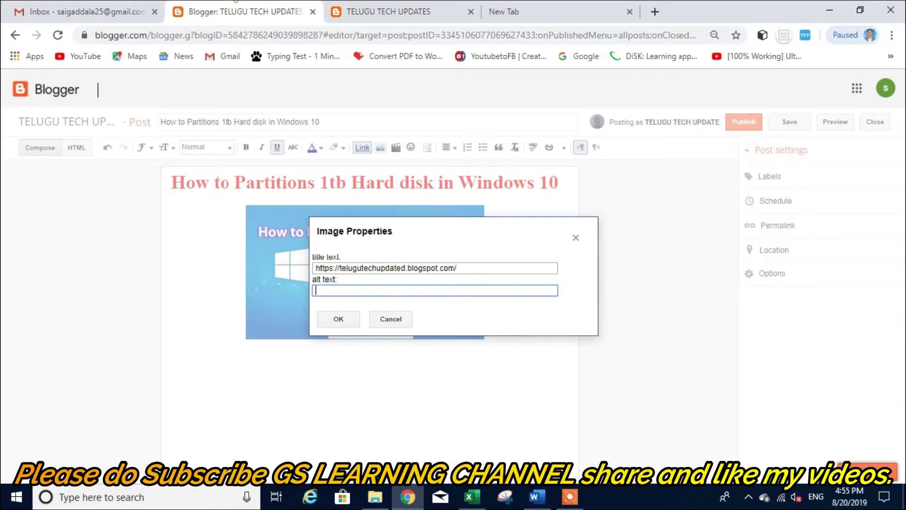
pyautogui.hotkey('ctrl', 'v')
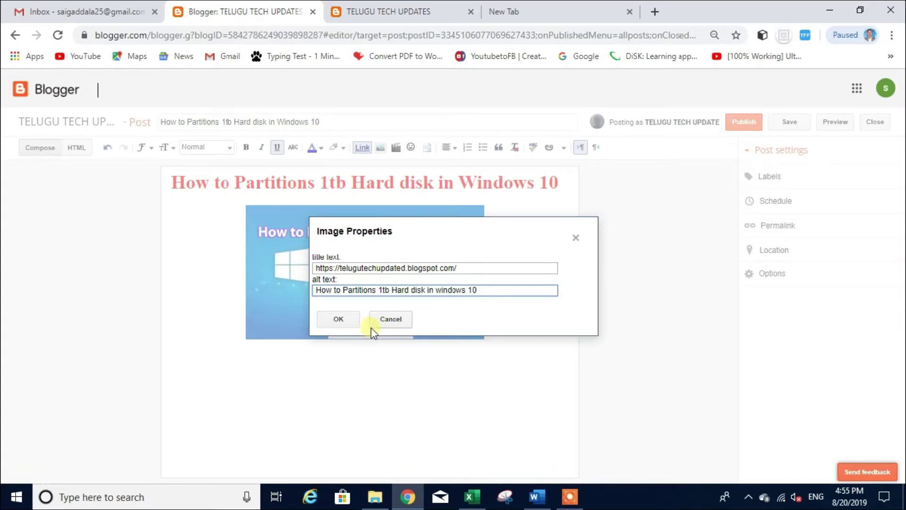
pyautogui.click(347, 322)
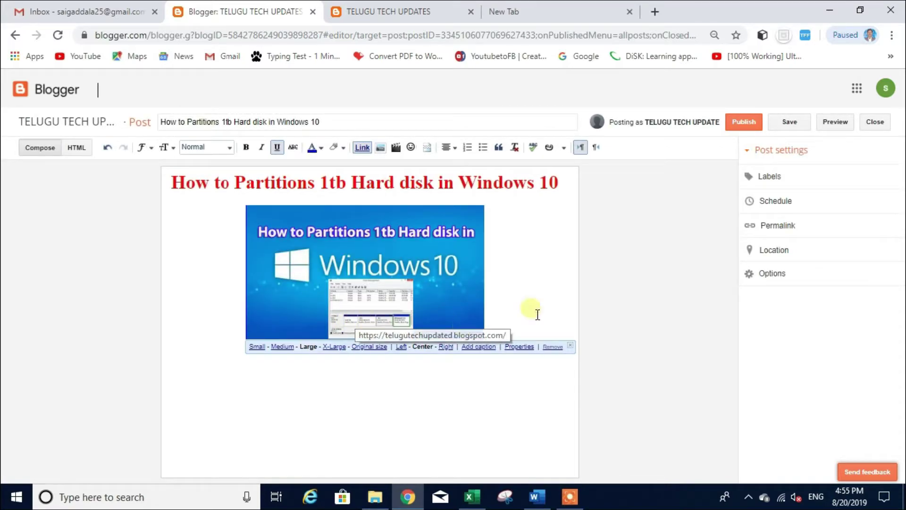
pyautogui.click(562, 326)
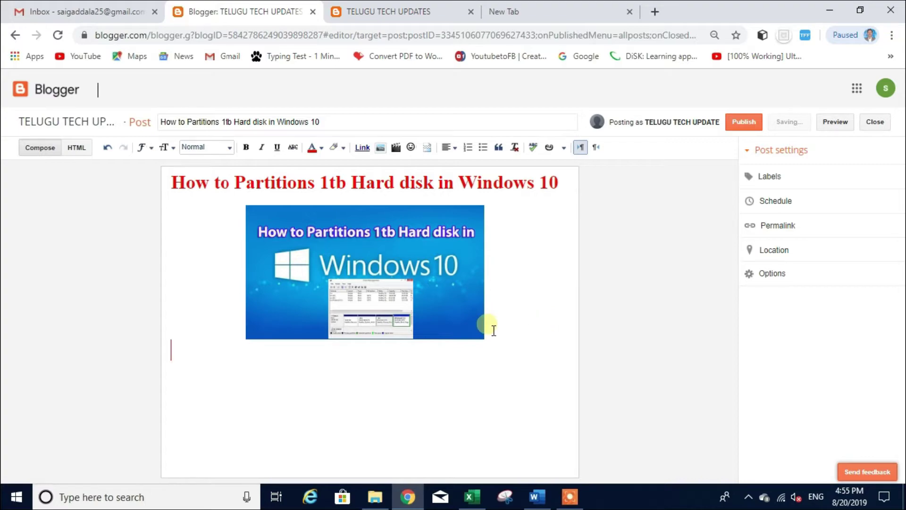
# Switch to the Word document and copy the line "Hi Friends Welcome Telugu tech update".
pyautogui.click(536, 496)
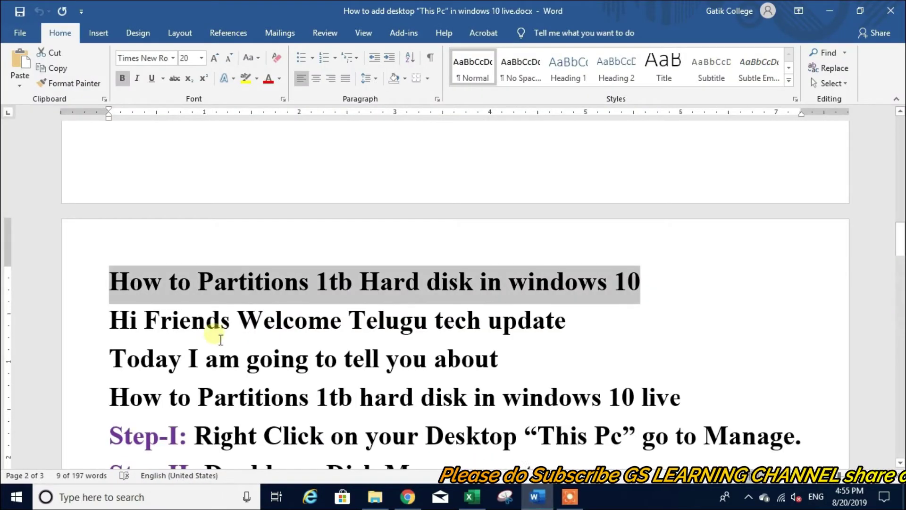
pyautogui.click(119, 327)
pyautogui.scroll(-2, 299, 370)
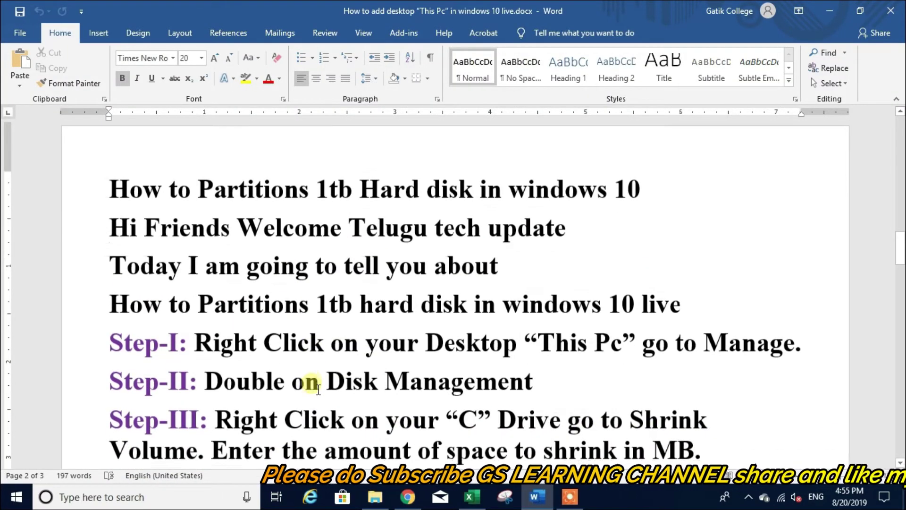
pyautogui.hotkey('shift', 'Down')
pyautogui.hotkey('shift', 'Down')
pyautogui.hotkey('shift', 'Down')
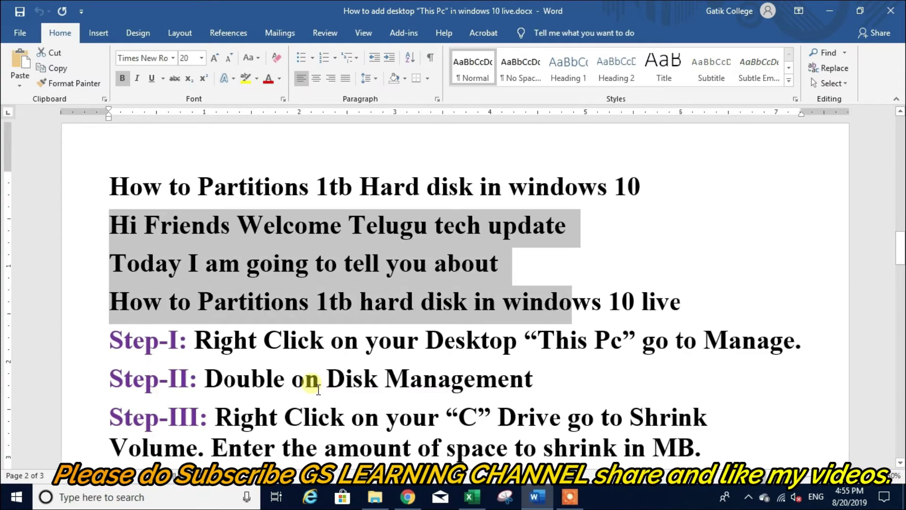
pyautogui.press('Left')
pyautogui.hotkey('shift', 'Down')
pyautogui.hotkey('ctrl', 'c')
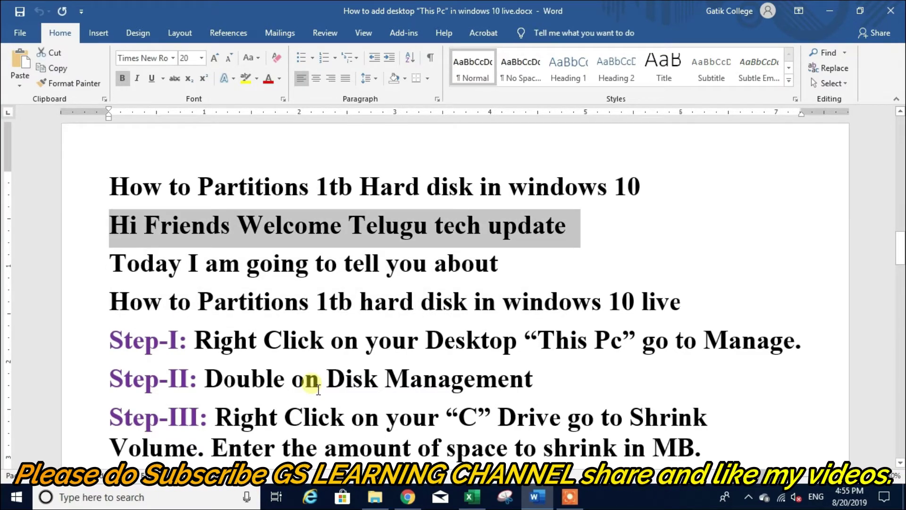
# Return to Blogger and paste the greeting line into a new line above the red heading in the post body.
pyautogui.hotkey('alt', 'Tab')
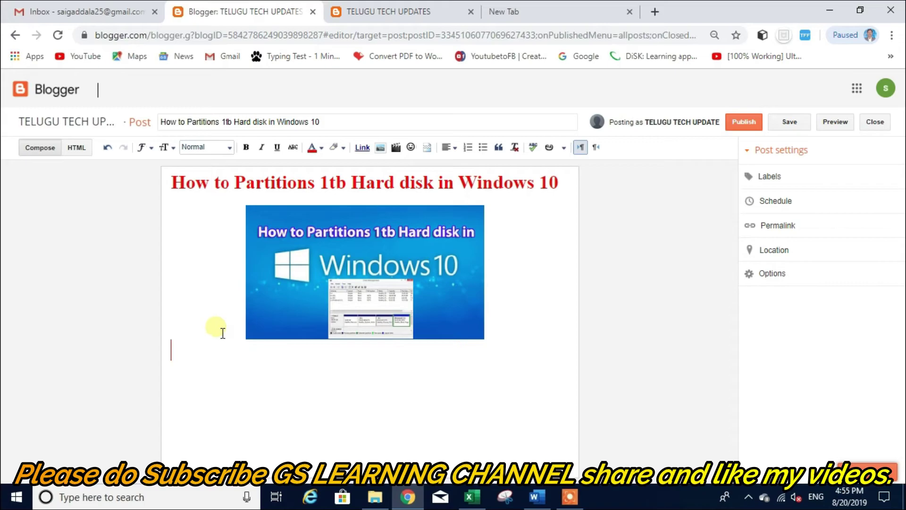
pyautogui.press('Return')
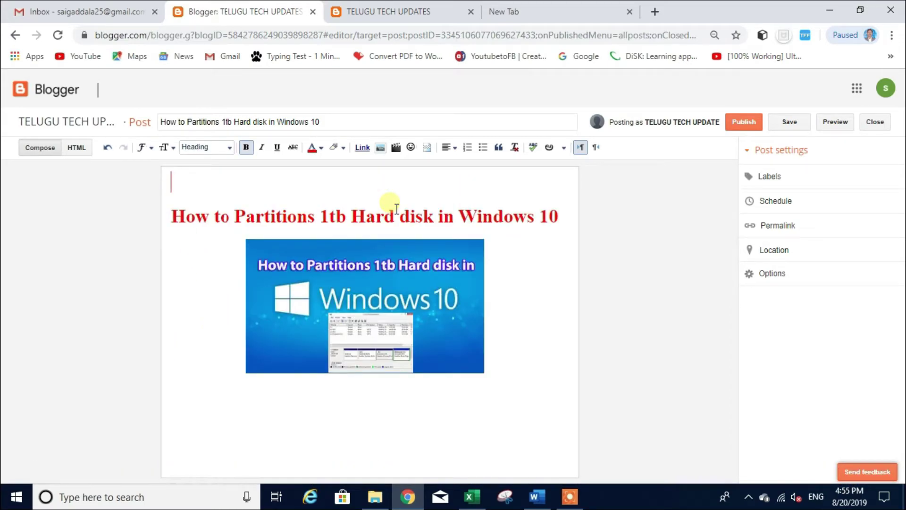
pyautogui.hotkey('ctrl', 'v')
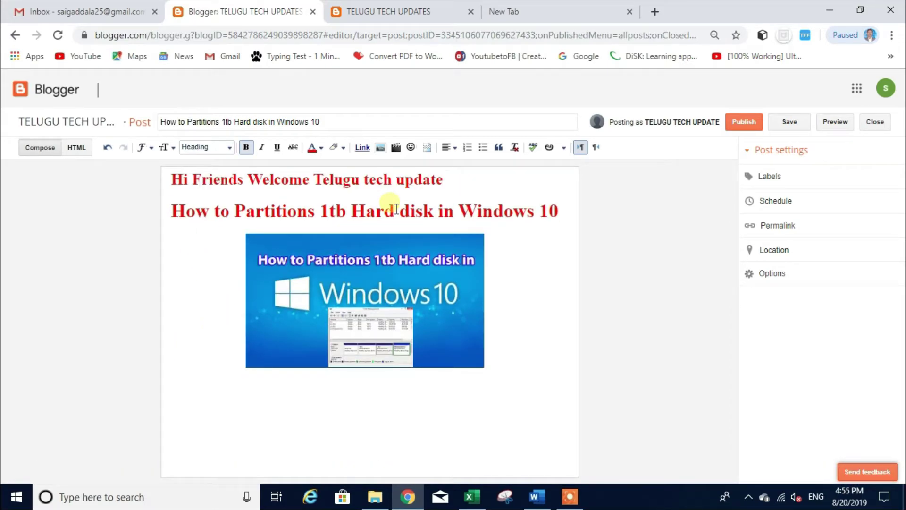
# Format the greeting line "Hi Friends Welcome Telugu tech update" as a Subheading.
pyautogui.hotkey('shift', 'Home')
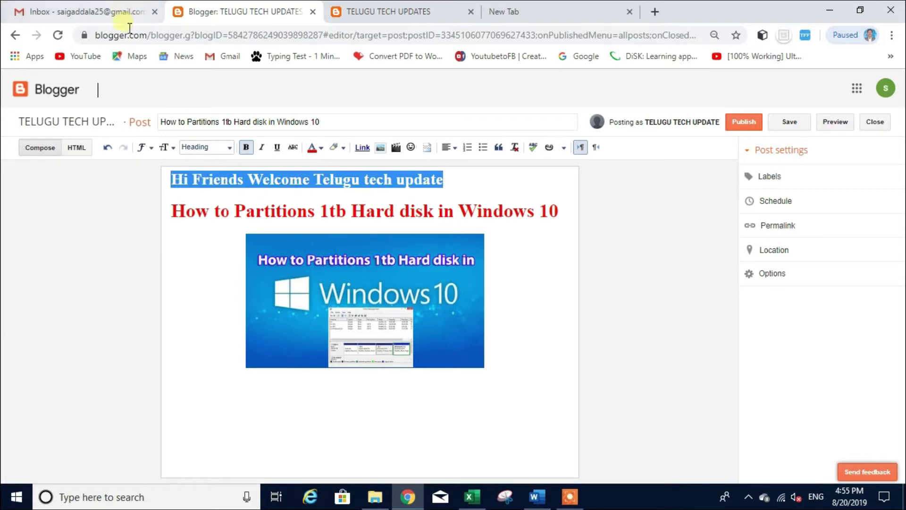
pyautogui.click(224, 149)
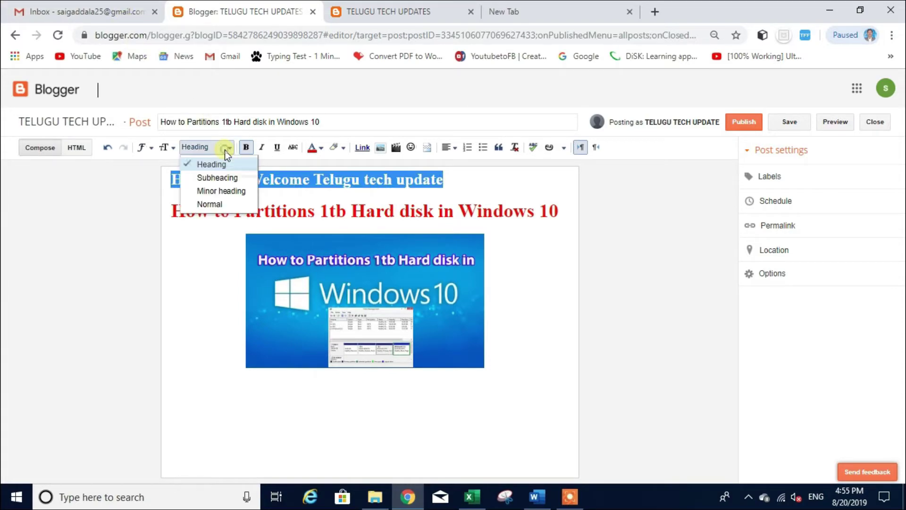
pyautogui.click(220, 179)
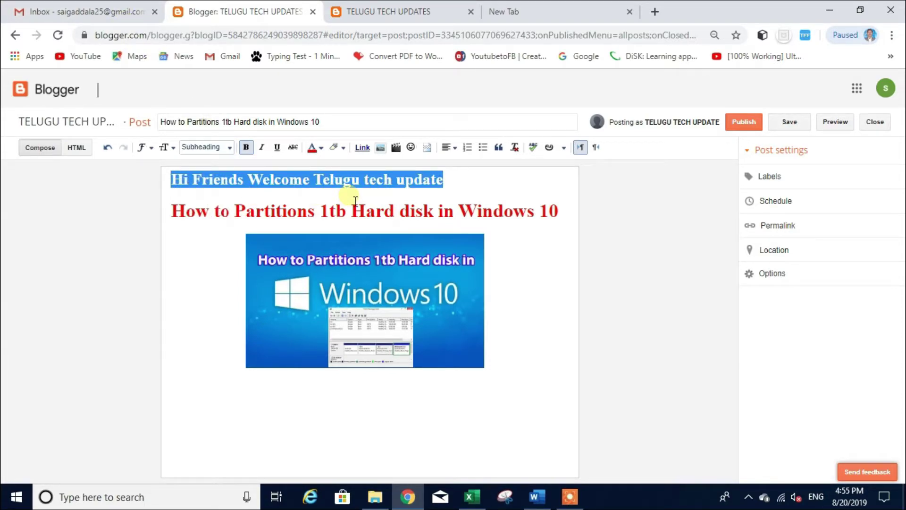
pyautogui.click(199, 251)
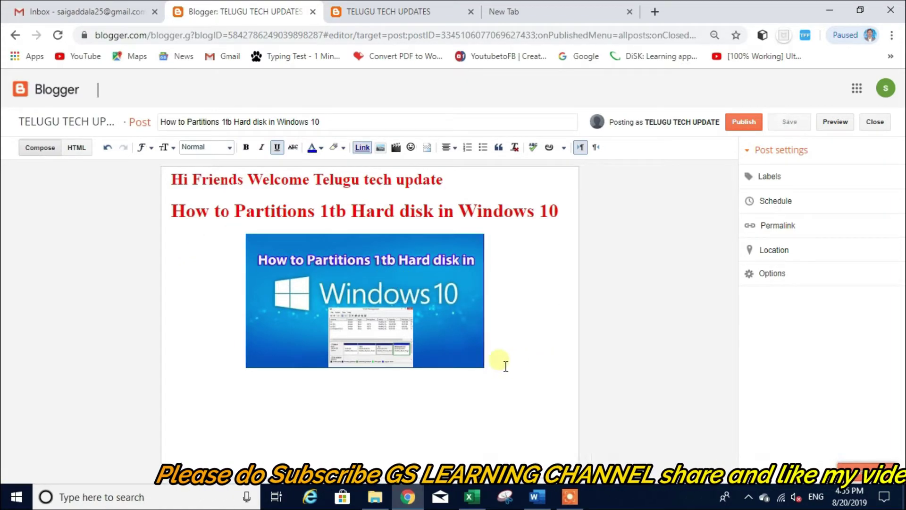
pyautogui.click(479, 320)
pyautogui.click(516, 325)
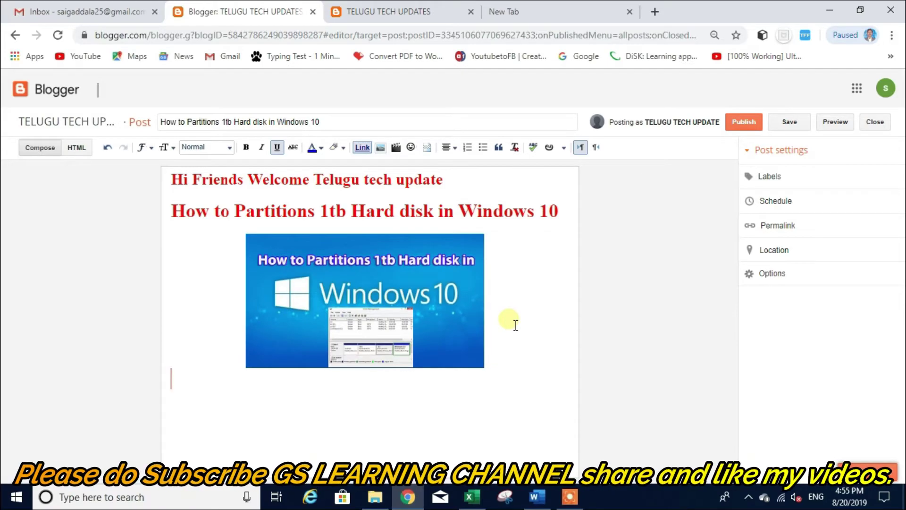
# Switch to the Word document and select only the line "Today I am going to tell you about" for copying.
pyautogui.hotkey('alt', 'Tab')
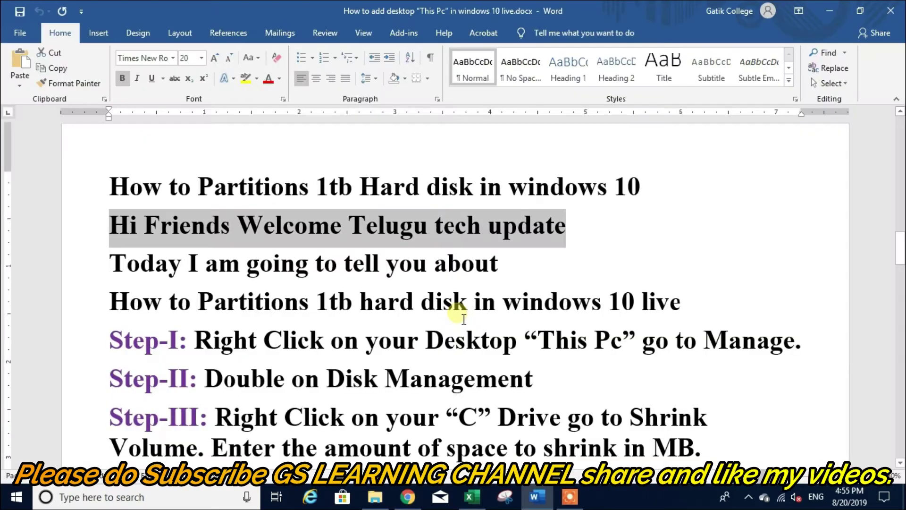
pyautogui.click(105, 265)
pyautogui.hotkey('ctrl', 'shift', 'End')
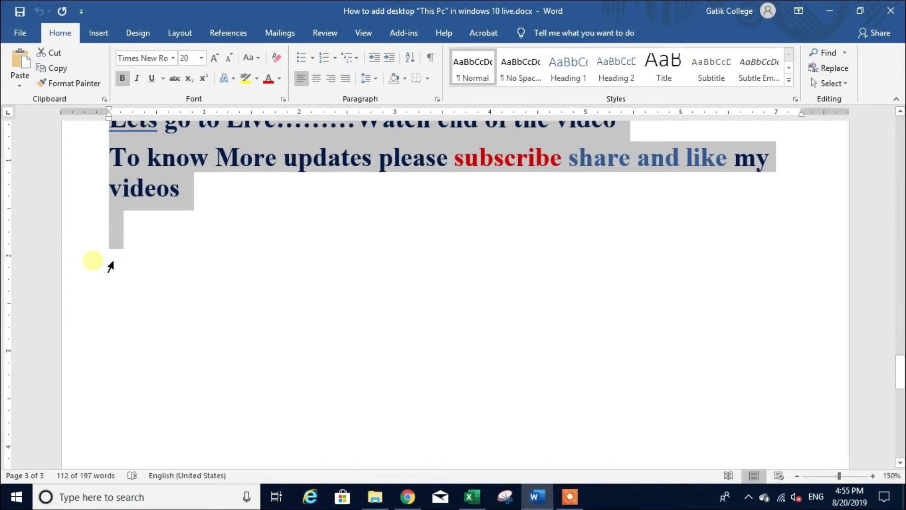
pyautogui.scroll(15, 116, 342)
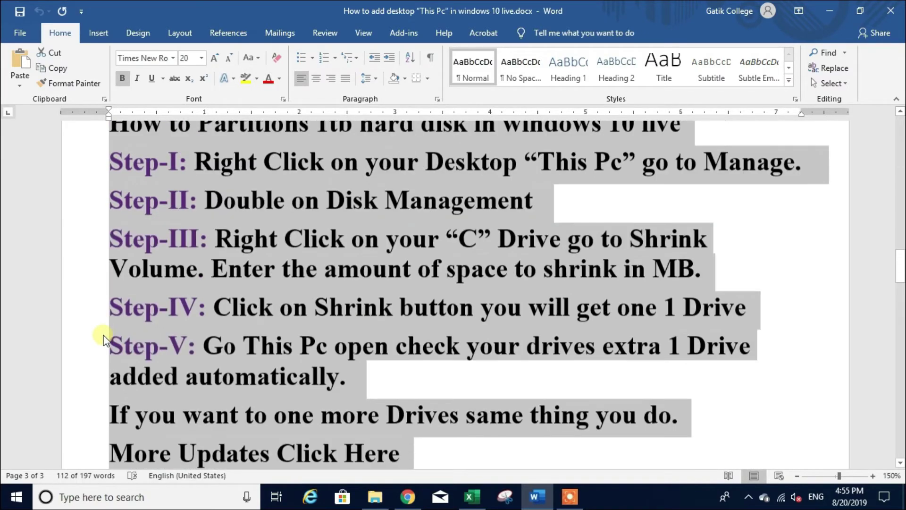
pyautogui.scroll(10, 104, 331)
pyautogui.click(109, 282)
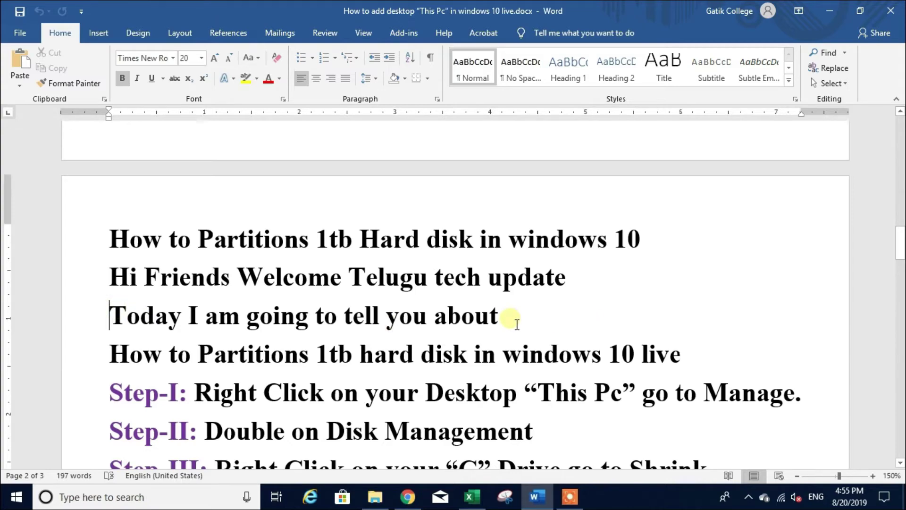
pyautogui.keyDown('shift'); pyautogui.click(517, 325); pyautogui.keyUp('shift')
# Return to Blogger and insert "Today I am going to tell you about" on a new line below the greeting.
pyautogui.hotkey('alt', 'Tab')
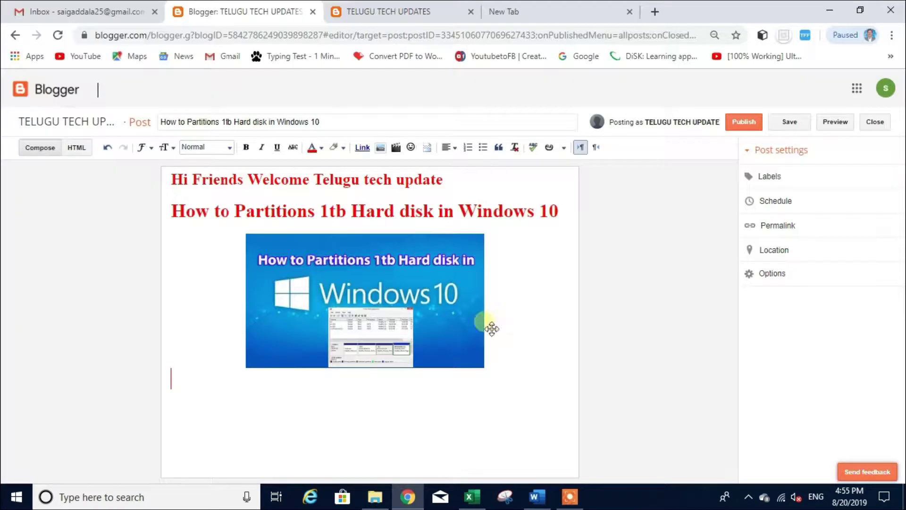
pyautogui.click(279, 281)
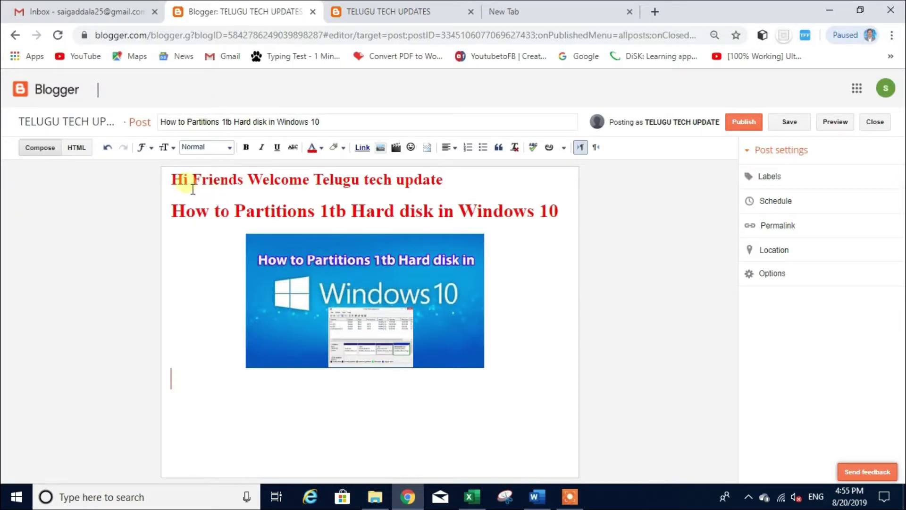
pyautogui.click(509, 185)
pyautogui.press('Return')
pyautogui.write('Today I am going to tell you about')
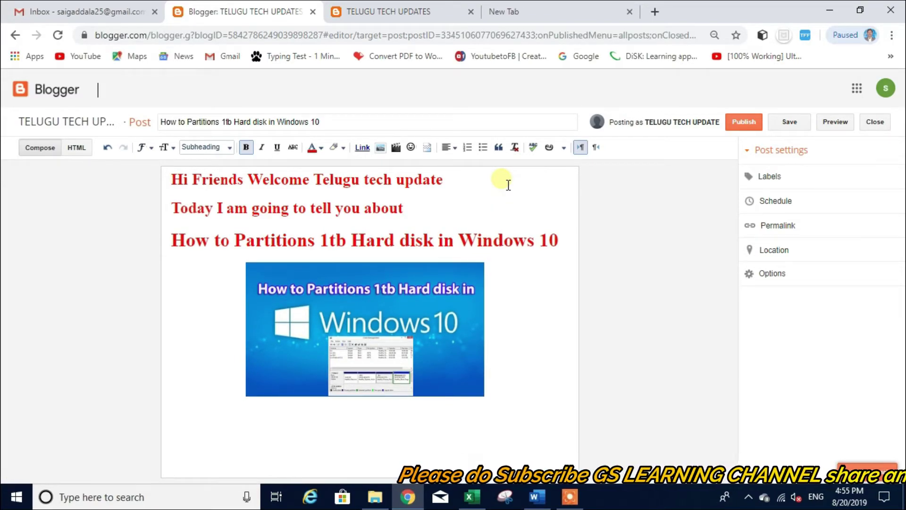
pyautogui.click(528, 375)
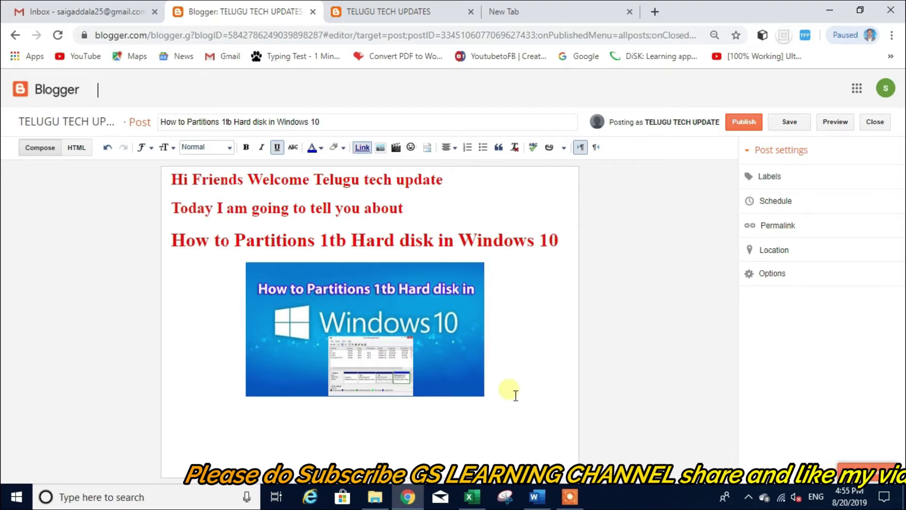
# Switch to the Word document and copy only the line "How to Partitions 1tb hard disk in windows 10 live".
pyautogui.hotkey('alt', 'Tab')
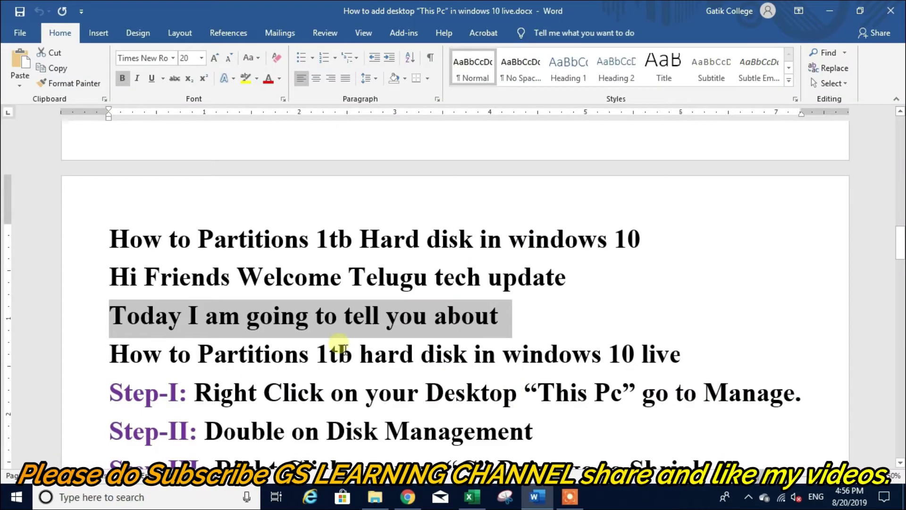
pyautogui.scroll(-3, 236, 340)
pyautogui.click(108, 228)
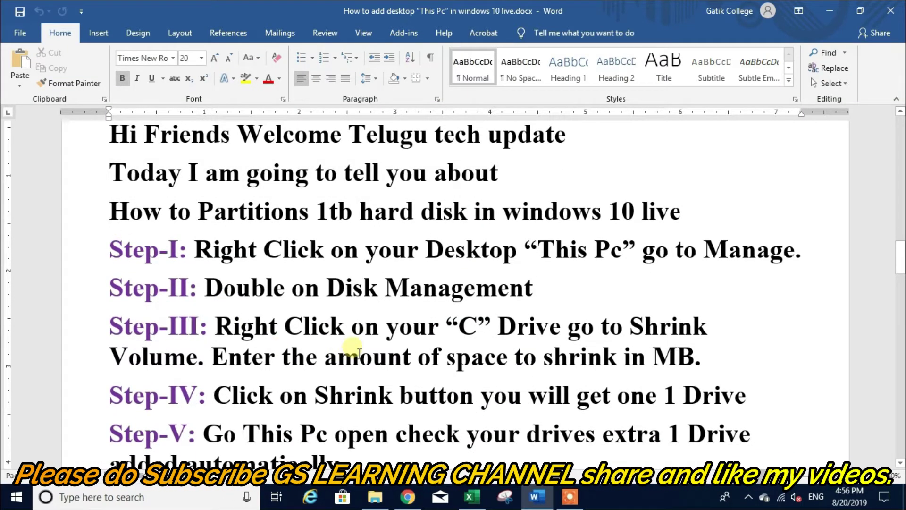
pyautogui.scroll(-3, 361, 344)
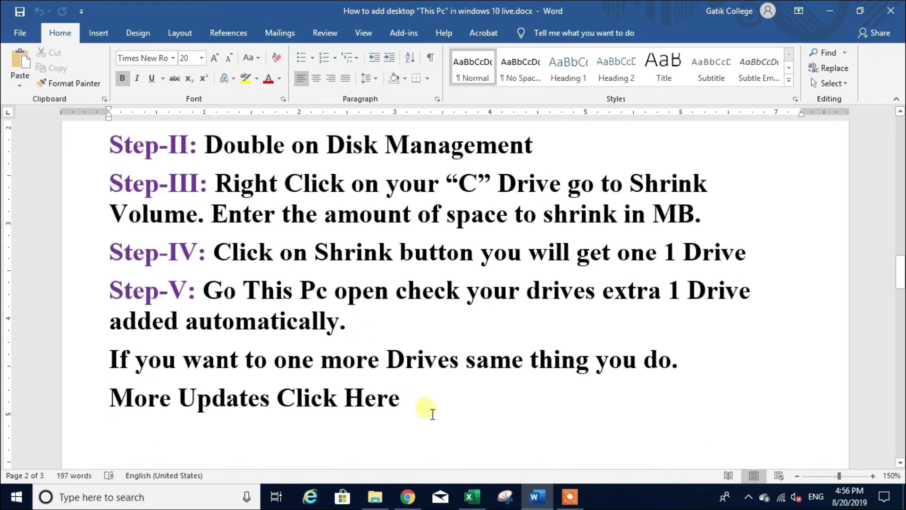
pyautogui.scroll(3, 427, 408)
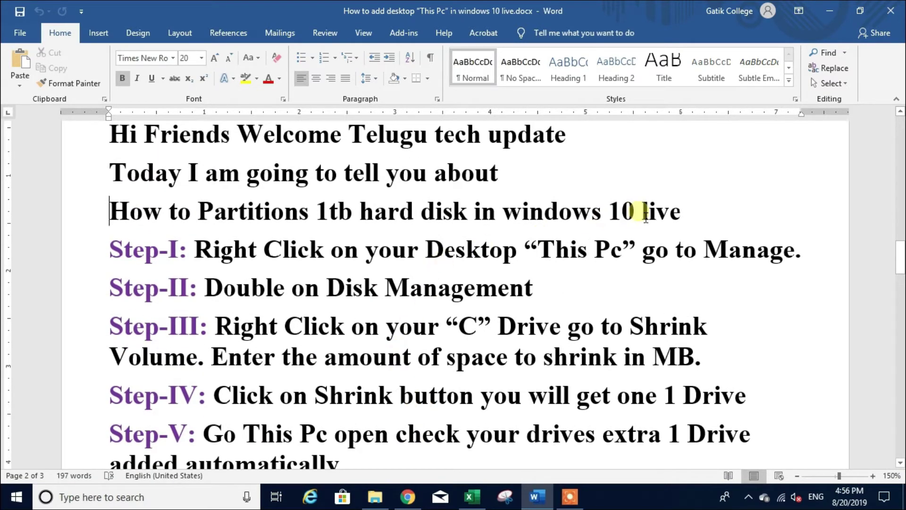
pyautogui.keyDown('shift'); pyautogui.click(687, 210); pyautogui.keyUp('shift')
pyautogui.hotkey('ctrl', 'c')
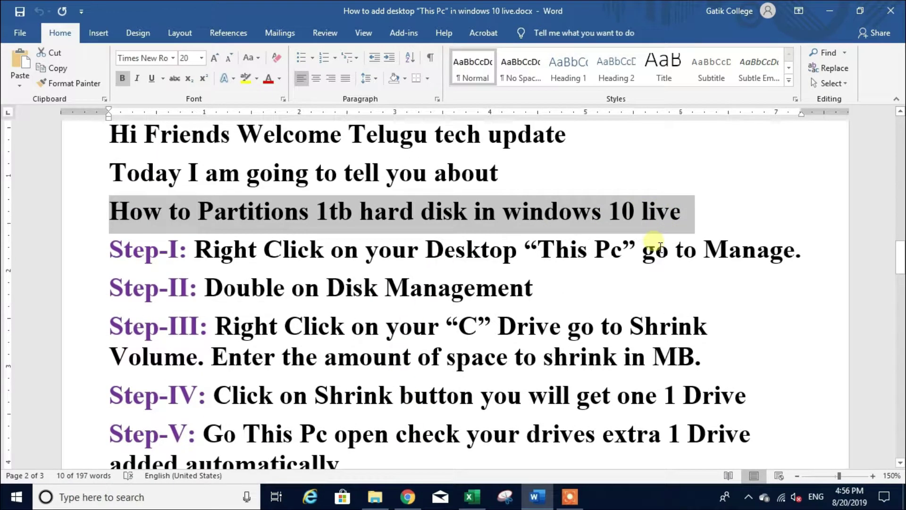
# Return to Blogger and paste the copied "How to Partitions 1tb hard disk in windows 10 live" line directly below the image.
pyautogui.hotkey('alt', 'Tab')
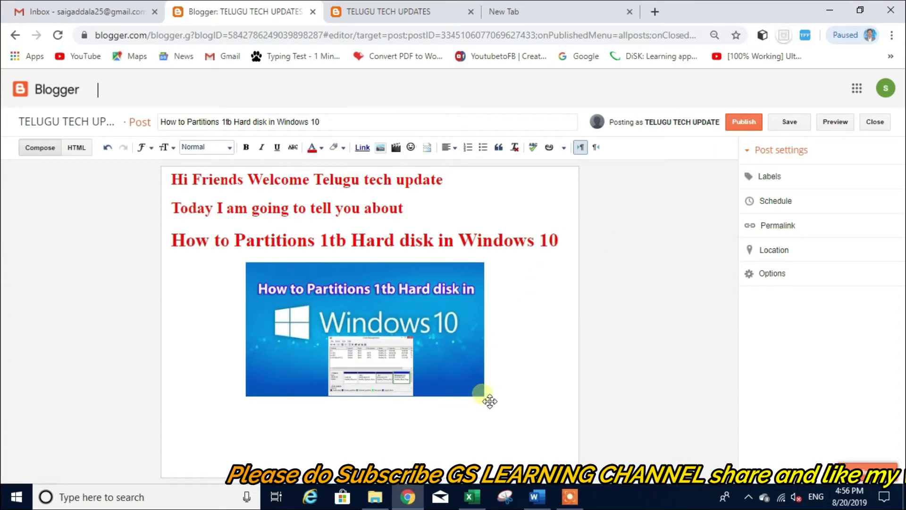
pyautogui.click(509, 413)
pyautogui.hotkey('ctrl', 'v')
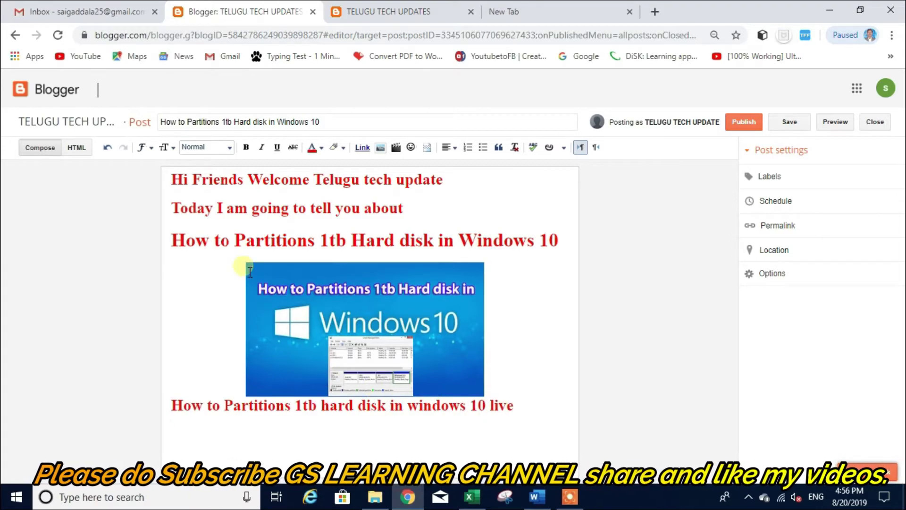